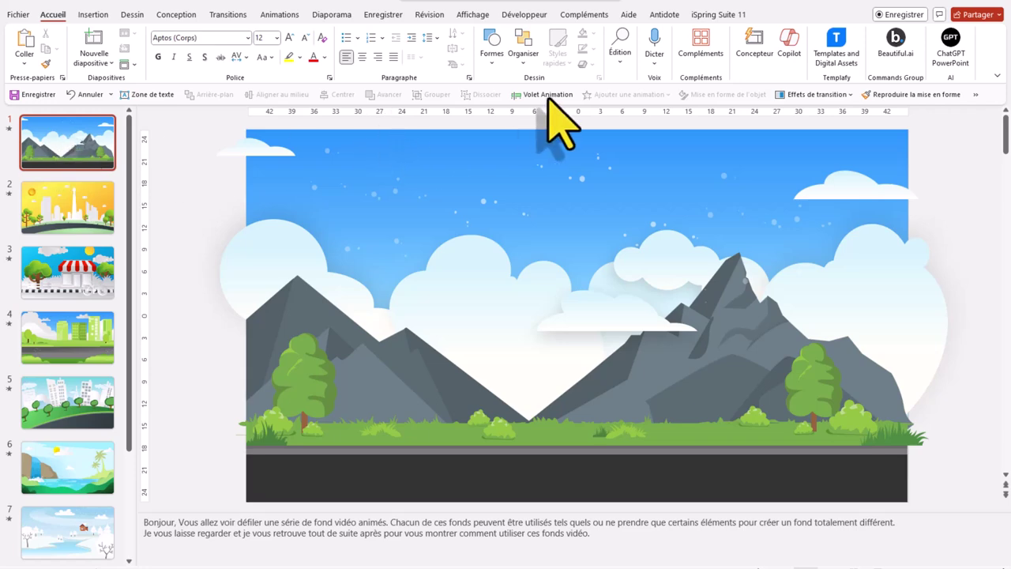
left_click(547, 95)
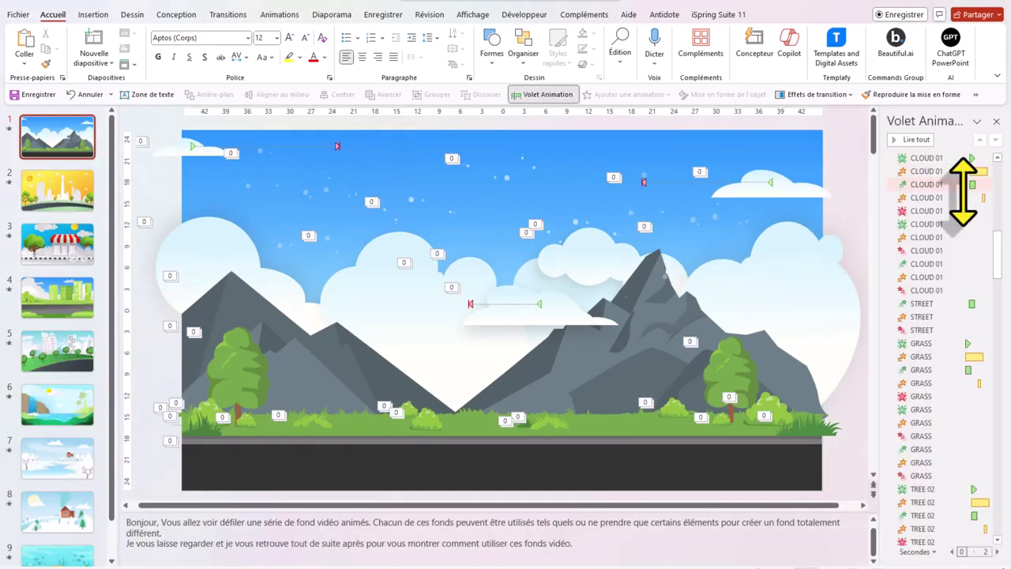
left_click_drag(942, 161, 926, 449)
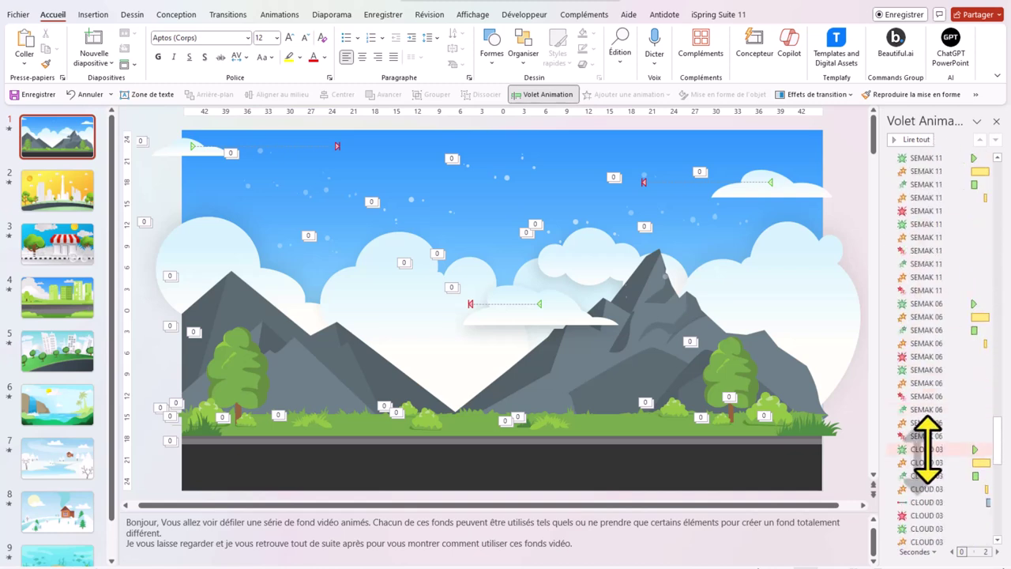
left_click(916, 139)
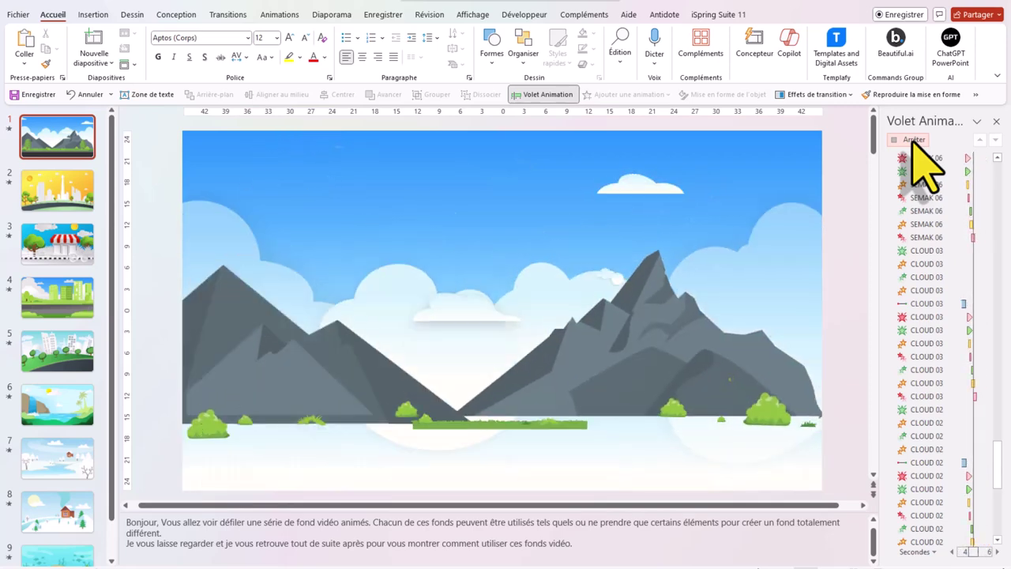
left_click(914, 140)
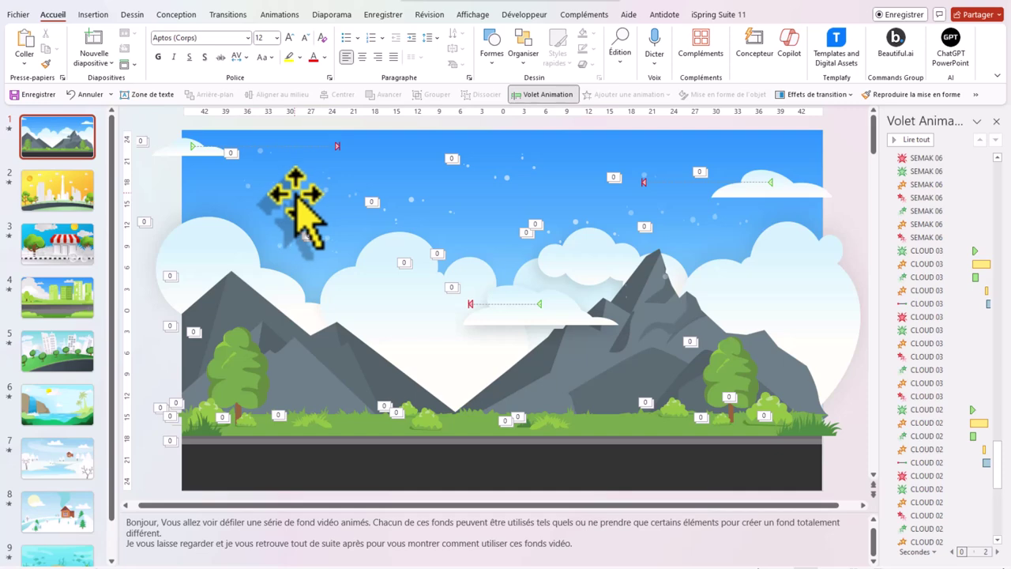
left_click(67, 192)
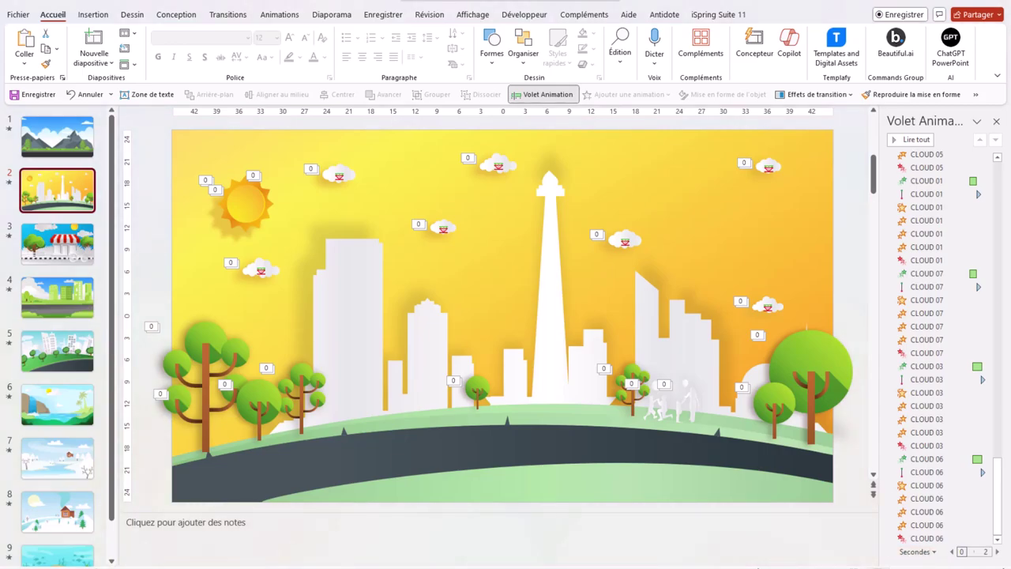
key("shift+F5")
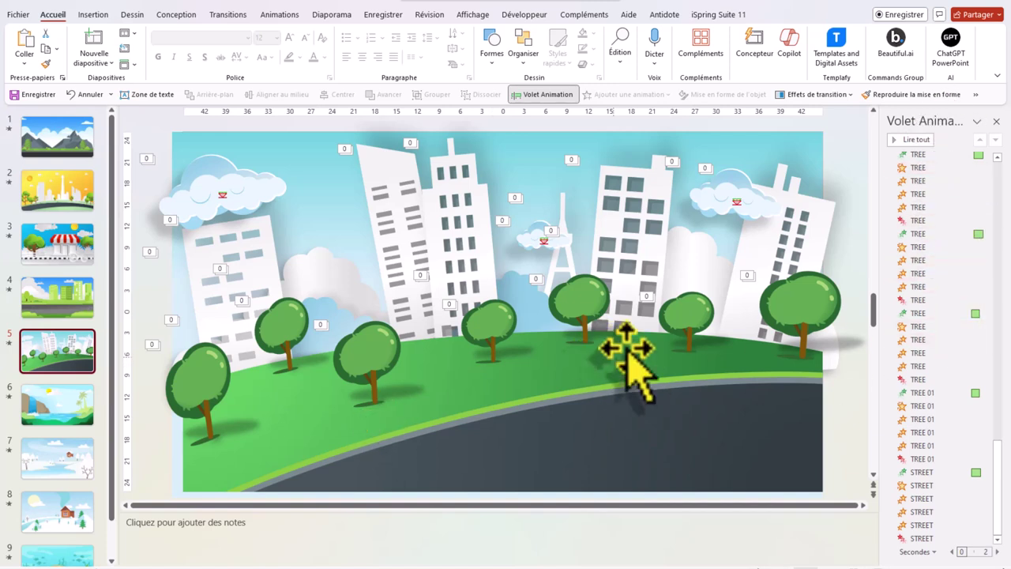
scroll(44, 444, "down", 1)
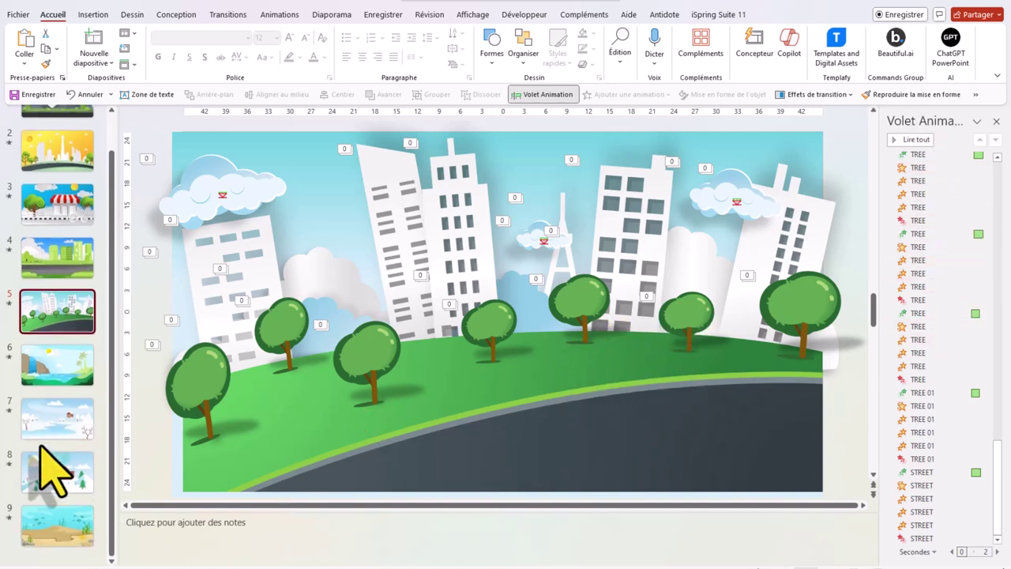
scroll(20, 276, "up", 1)
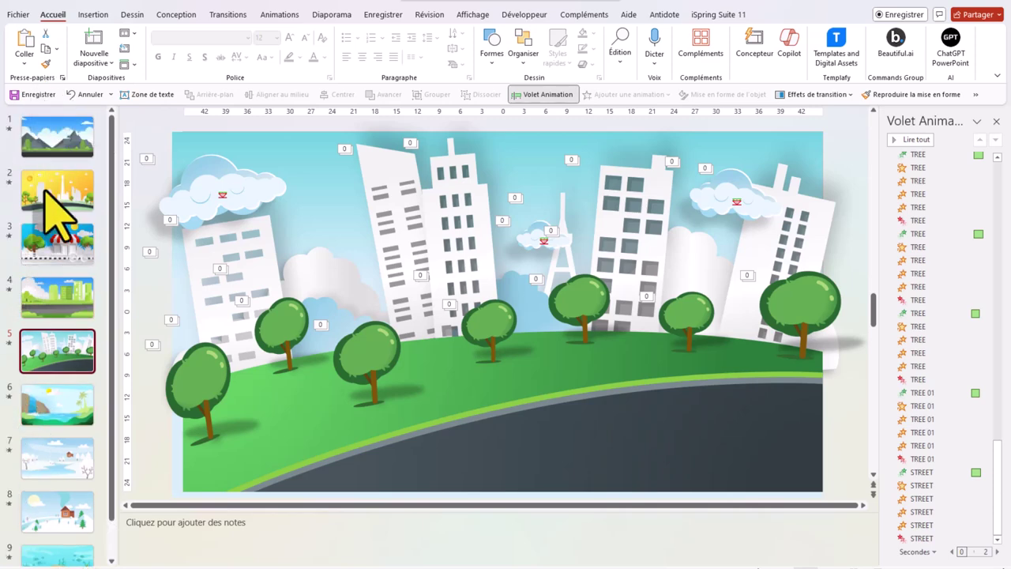
left_click(77, 152)
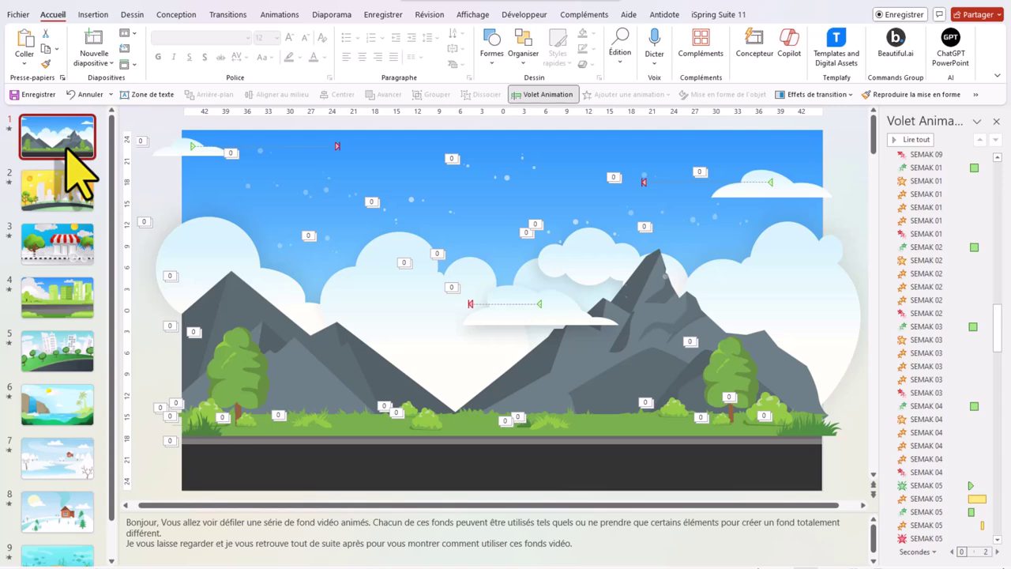
Step: Insert blank slide 2, paste slide 1's grass strip onto it, and preview its animations
key("ctrl+m")
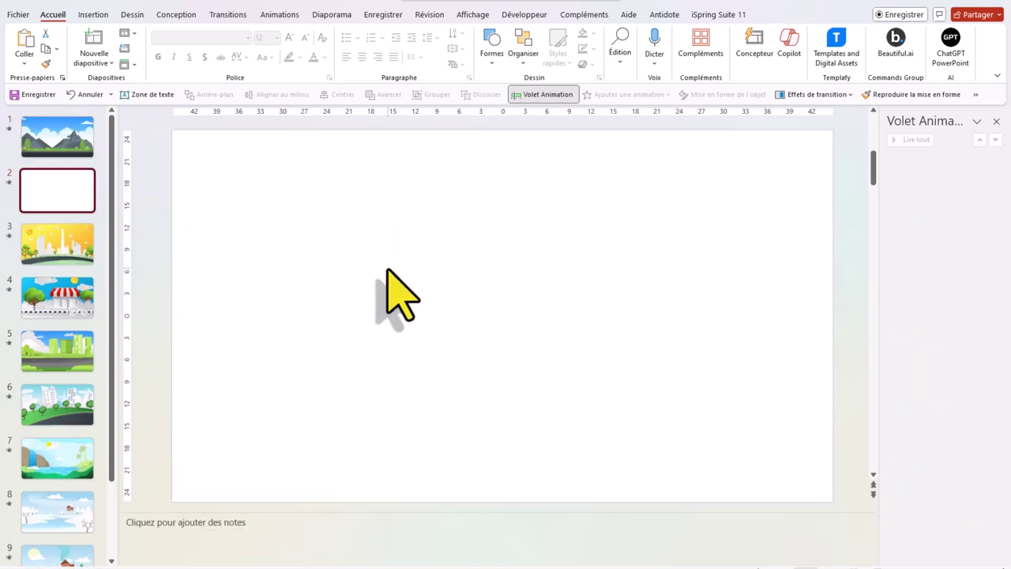
left_click(89, 150)
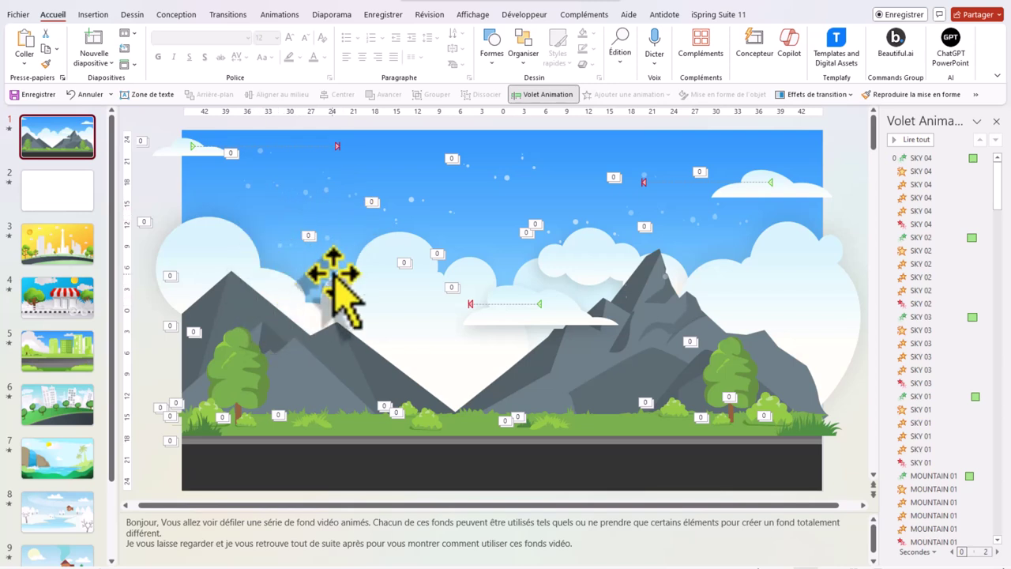
left_click(359, 432)
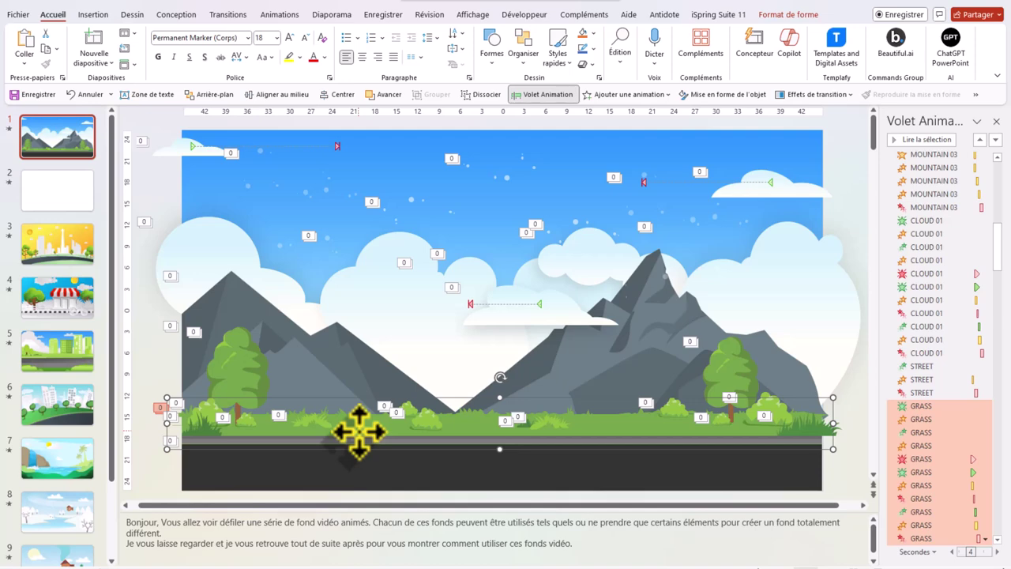
left_click(74, 191)
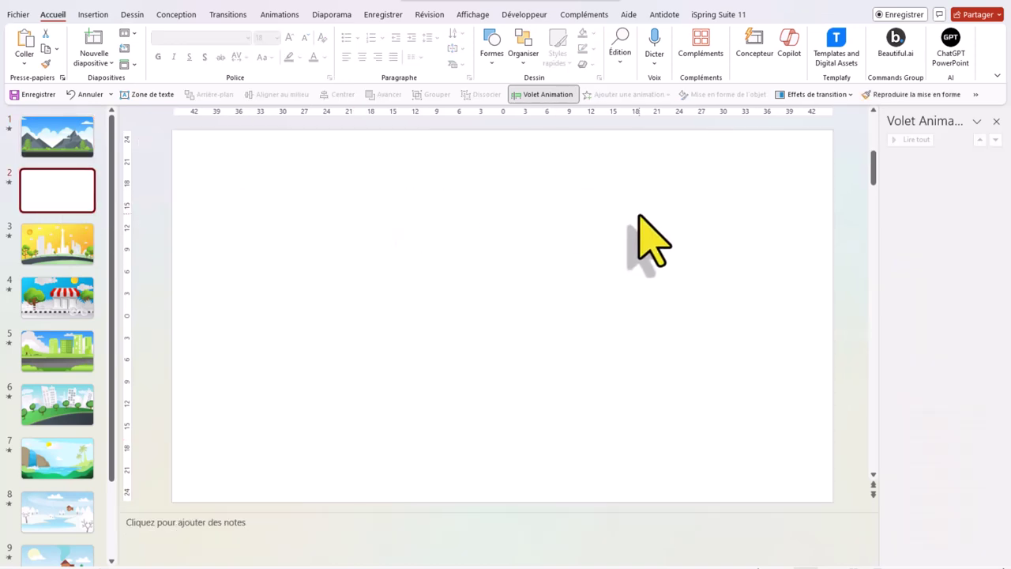
key("ctrl+v")
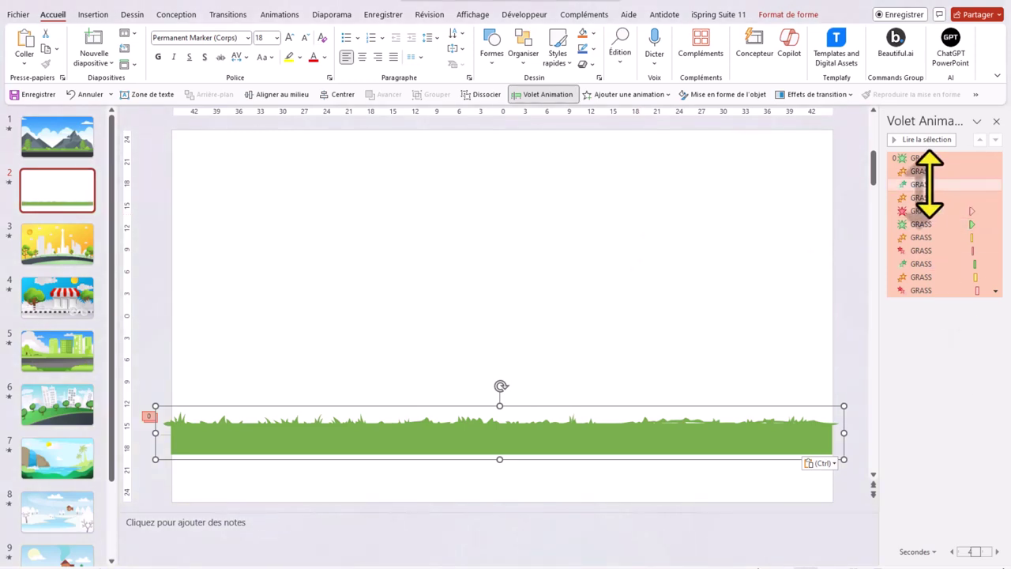
left_click(934, 143)
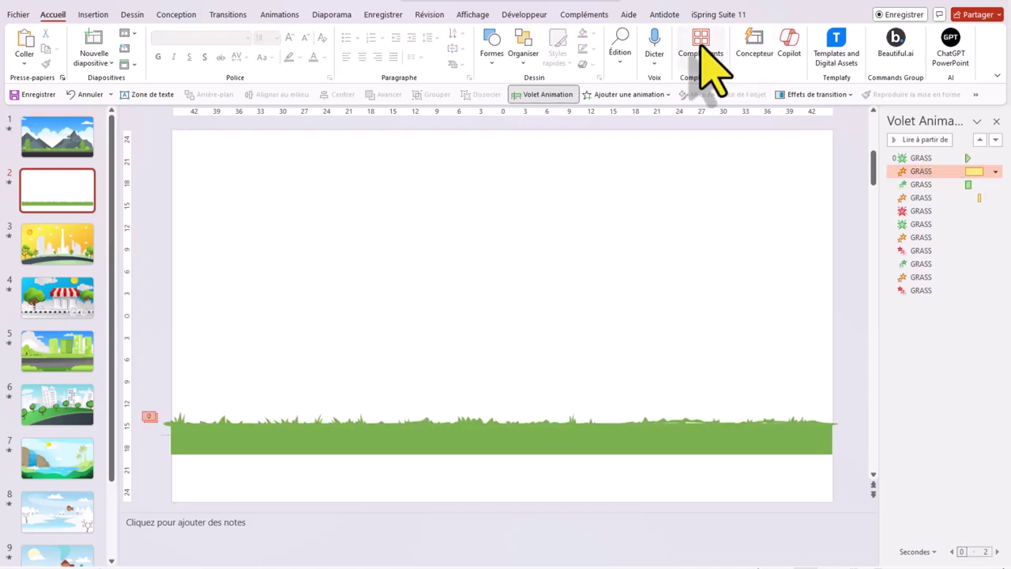
Step: In the Selection pane, check Rectangle 2, Freeform 31 and GRASS, then drag the grass to the bottom edge
left_click(524, 61)
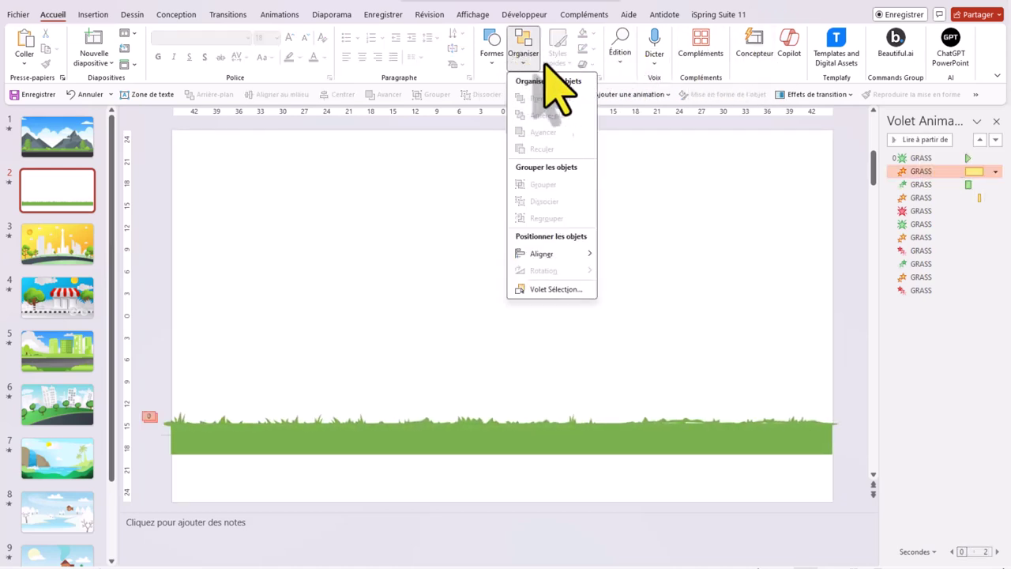
left_click(555, 289)
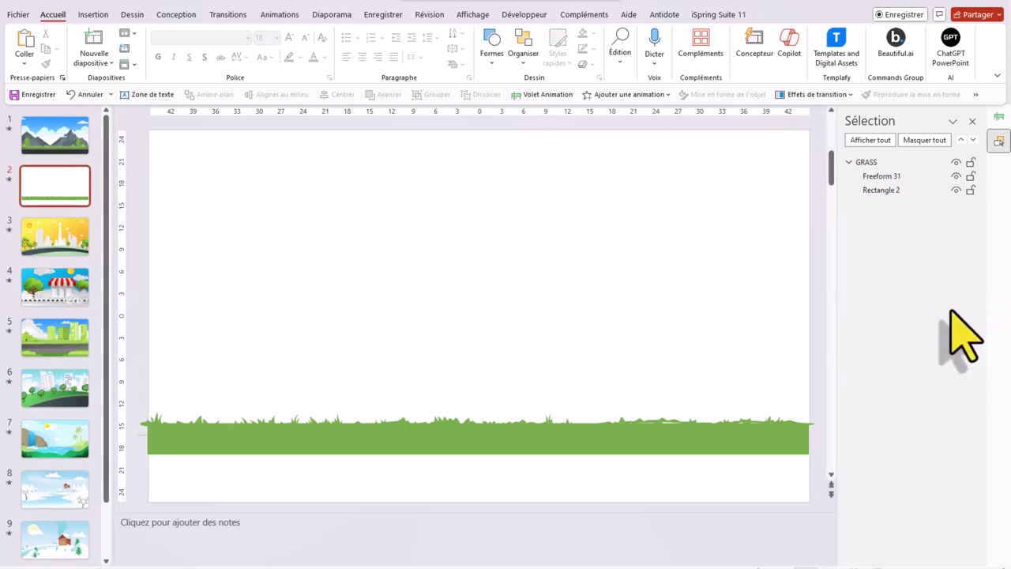
left_click(955, 190)
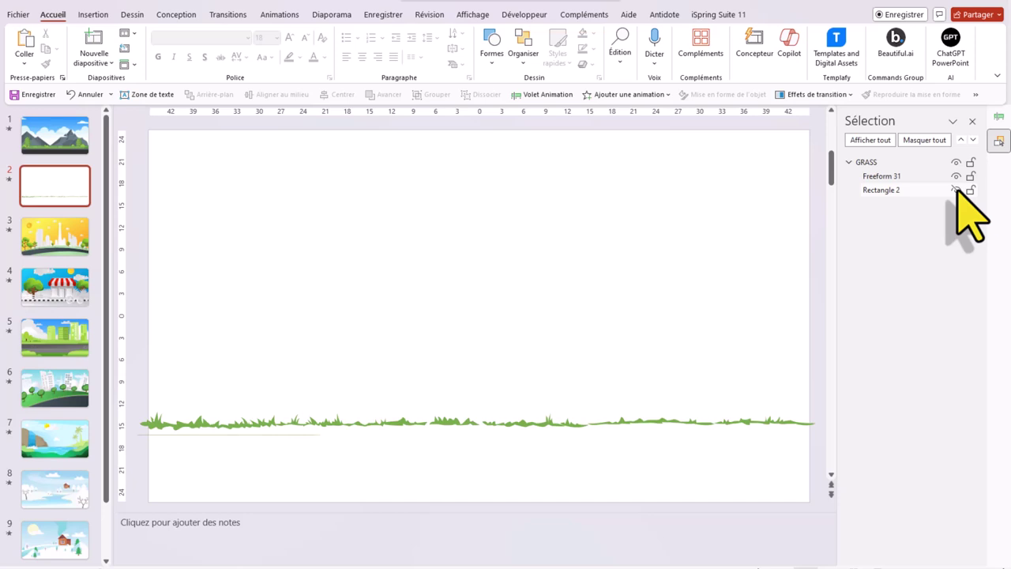
left_click(955, 191)
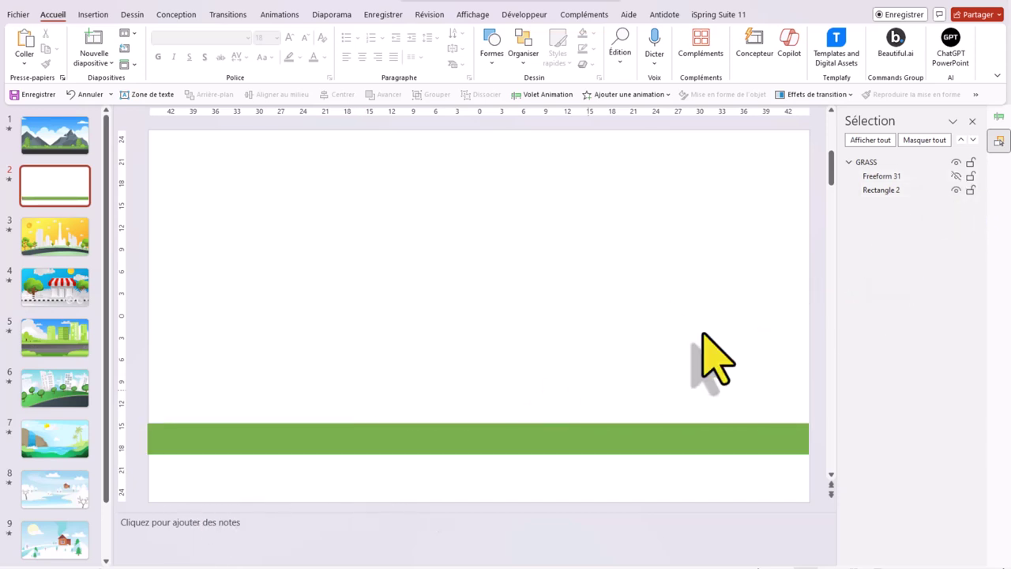
left_click(955, 176)
left_click(956, 162)
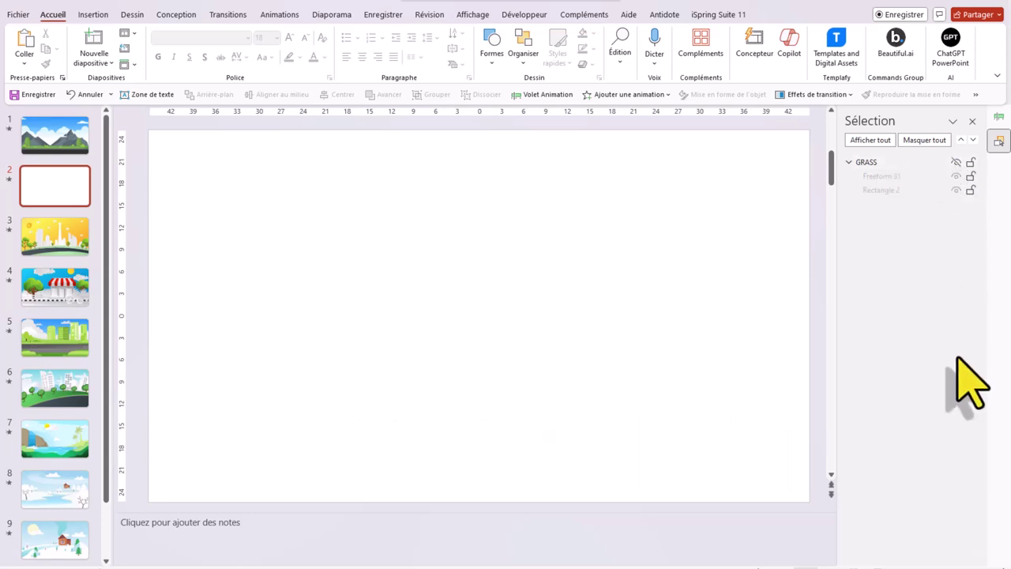
left_click(956, 161)
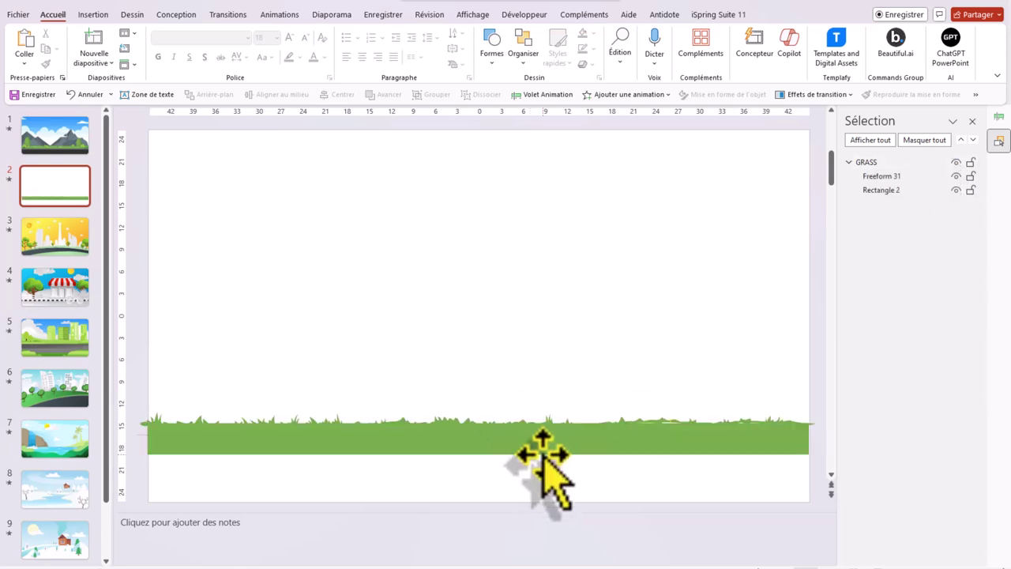
left_click_drag(535, 439, 529, 486)
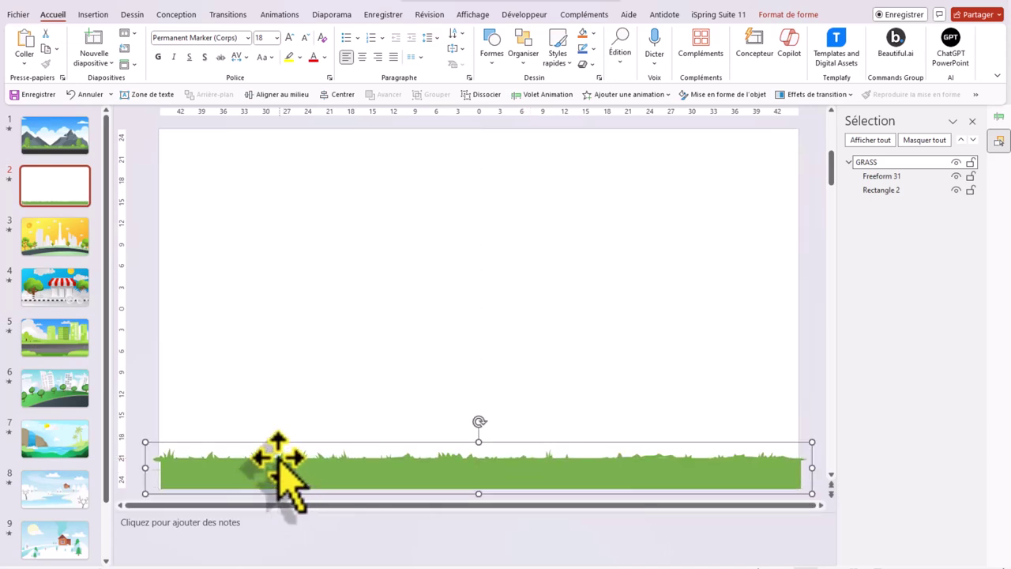
Step: Enlarge the grass strip across the bottom edge and view its Zoom animation settings (pop.wav, 0.5 s)
left_click_drag(145, 443, 138, 435)
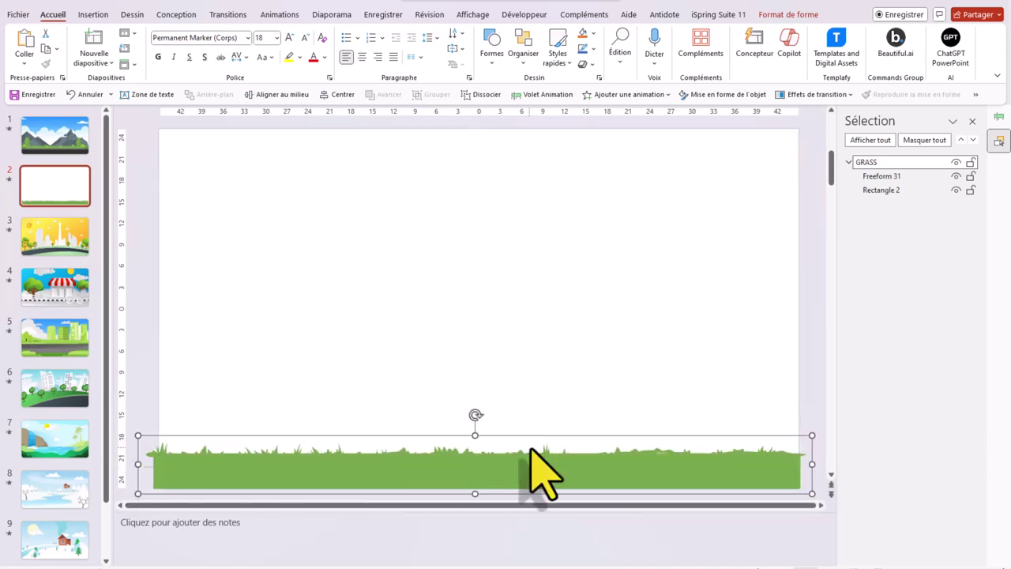
right_click(580, 478)
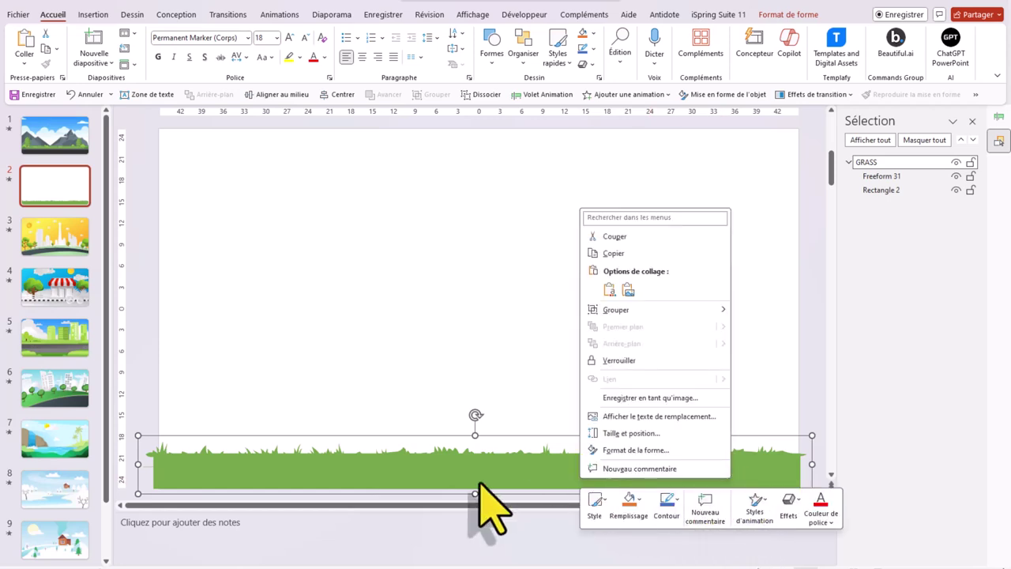
left_click(758, 504)
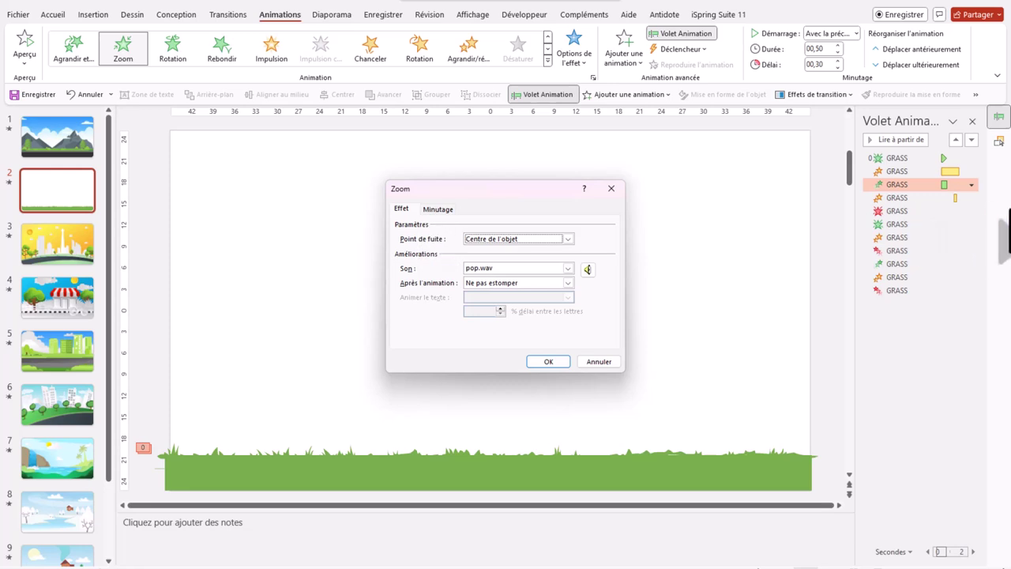
Step: Delete the third and eighth GRASS animations from the Animation pane, leaving nine
key("Return")
left_click(971, 185)
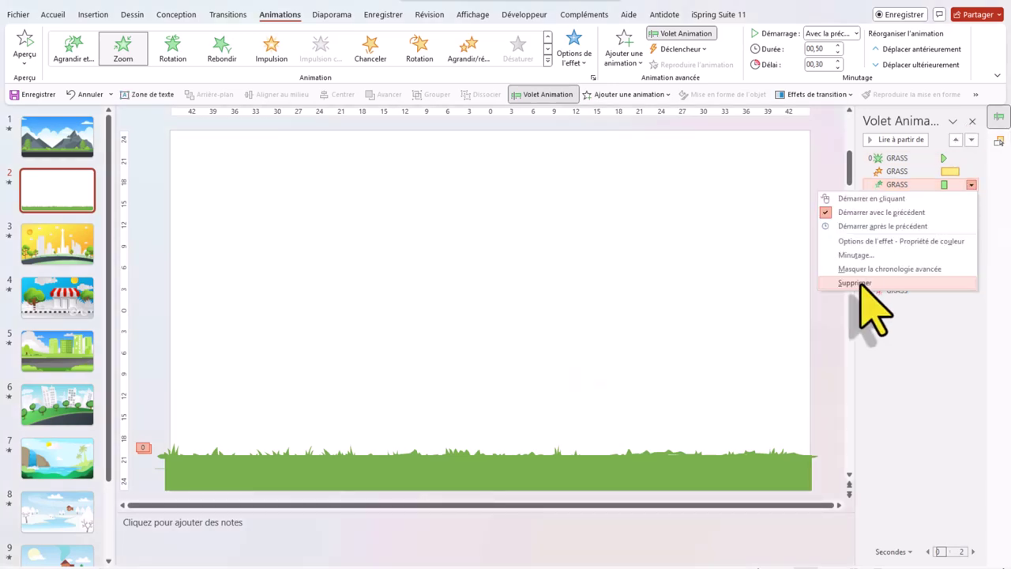
left_click(856, 283)
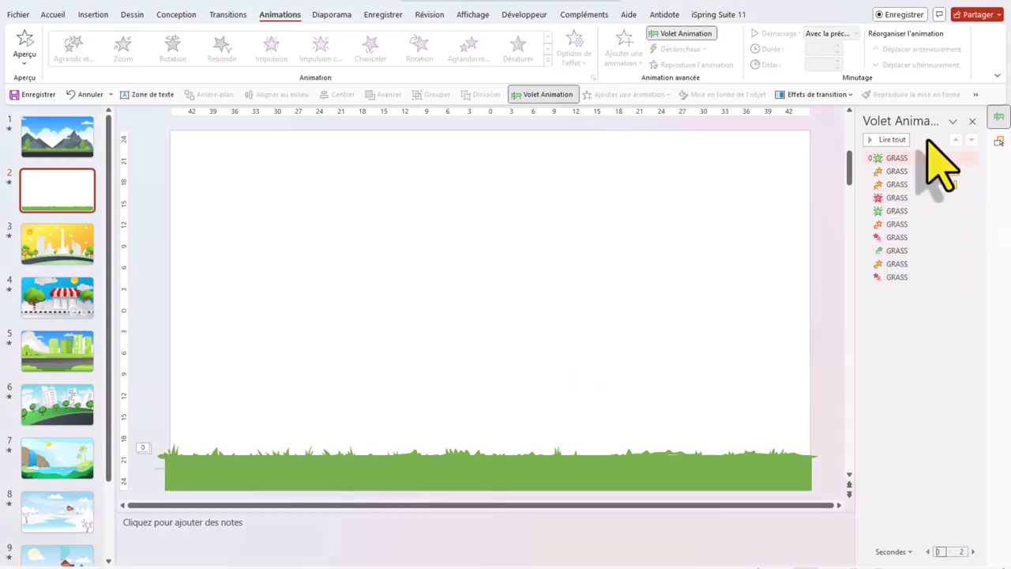
left_click(892, 140)
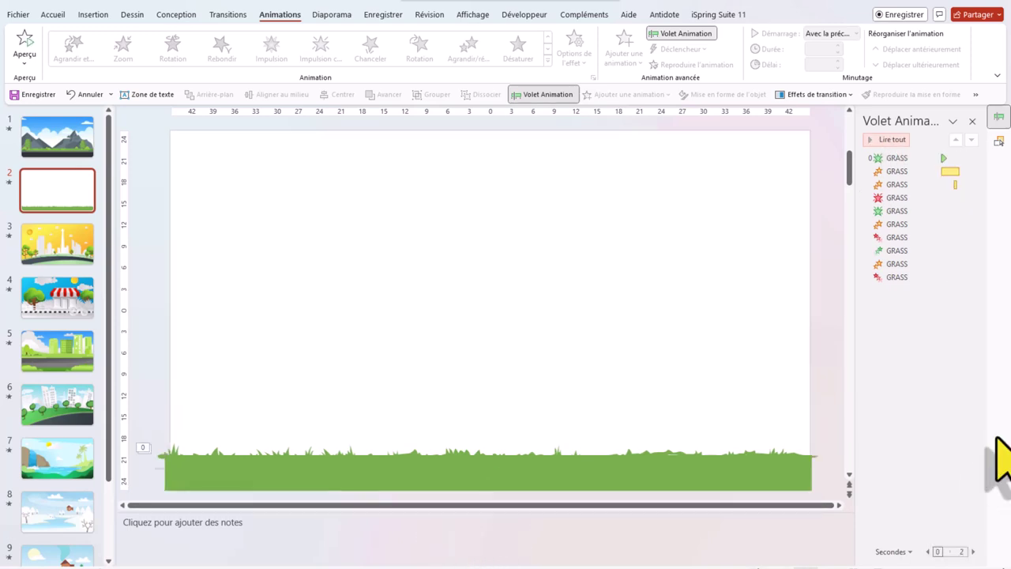
left_click(940, 250)
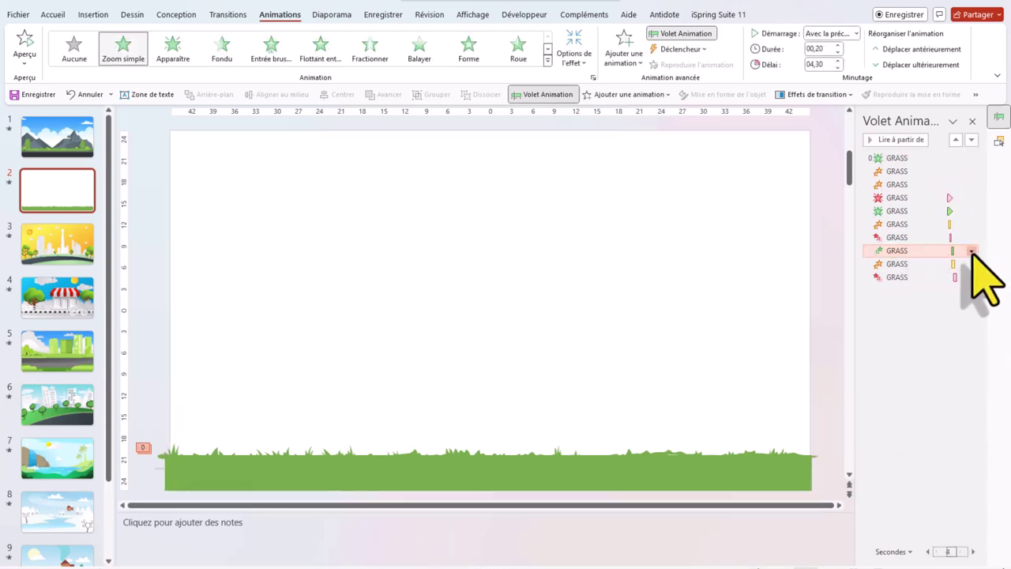
double_click(973, 252)
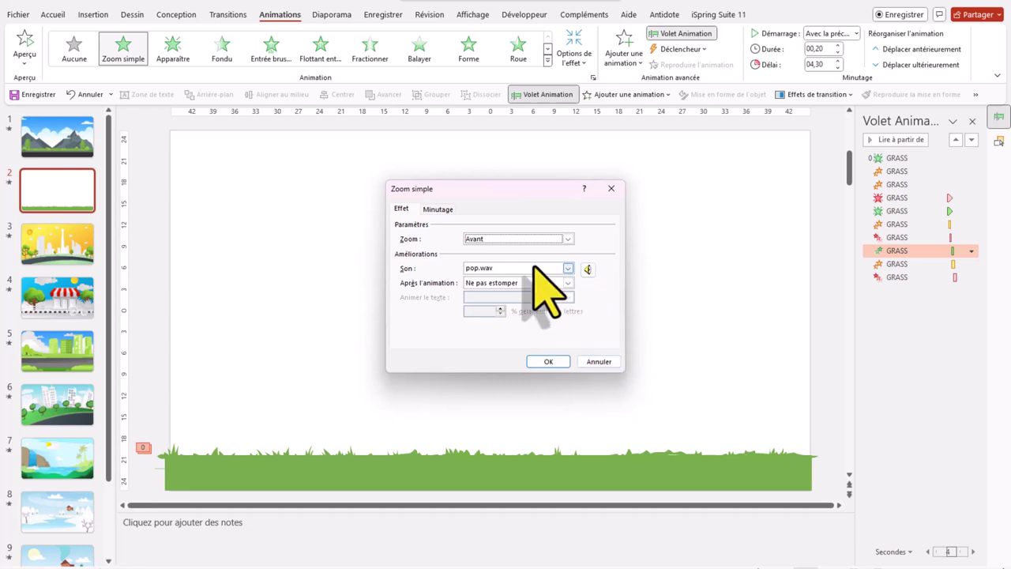
key("Return")
right_click(970, 251)
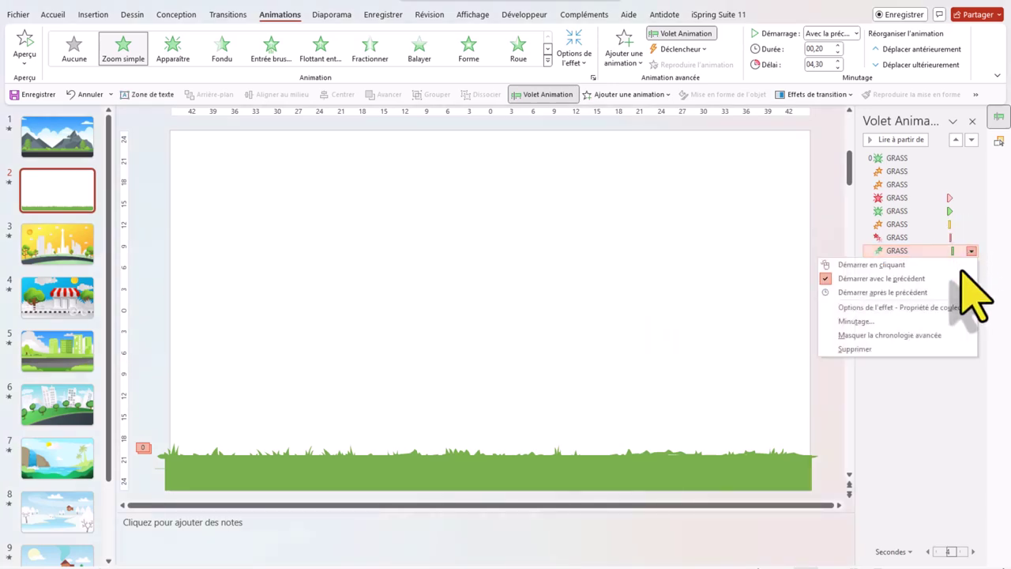
left_click(948, 349)
left_click(738, 120)
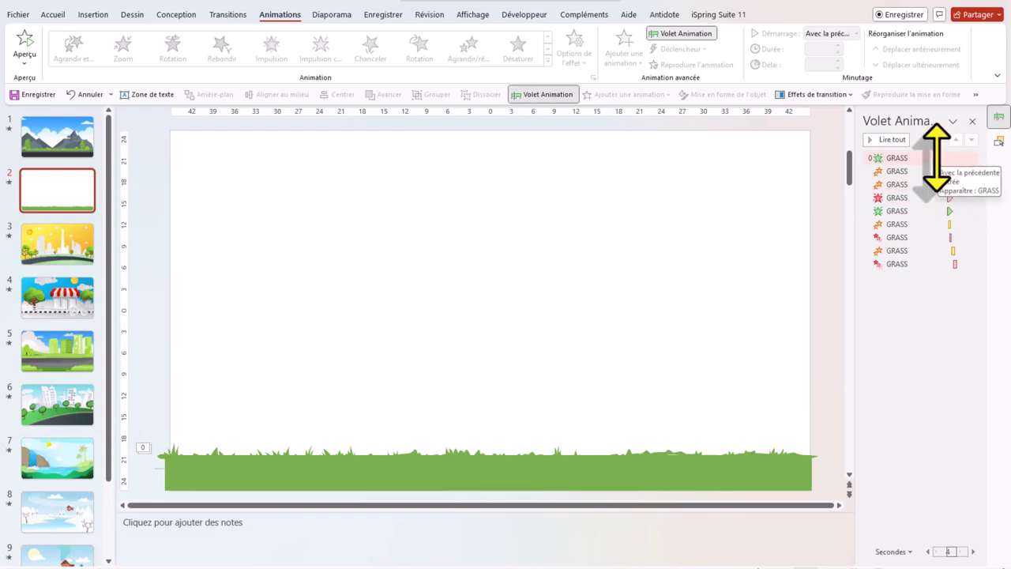
Step: Set the first GRASS animation's duration to 01,50 seconds
left_click(936, 158)
left_click(973, 157)
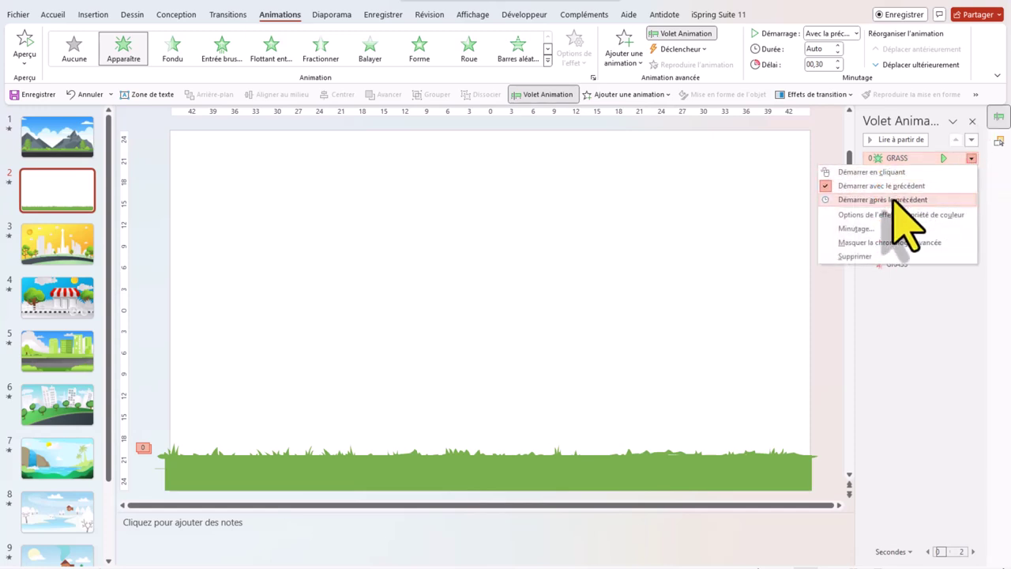
left_click(596, 221)
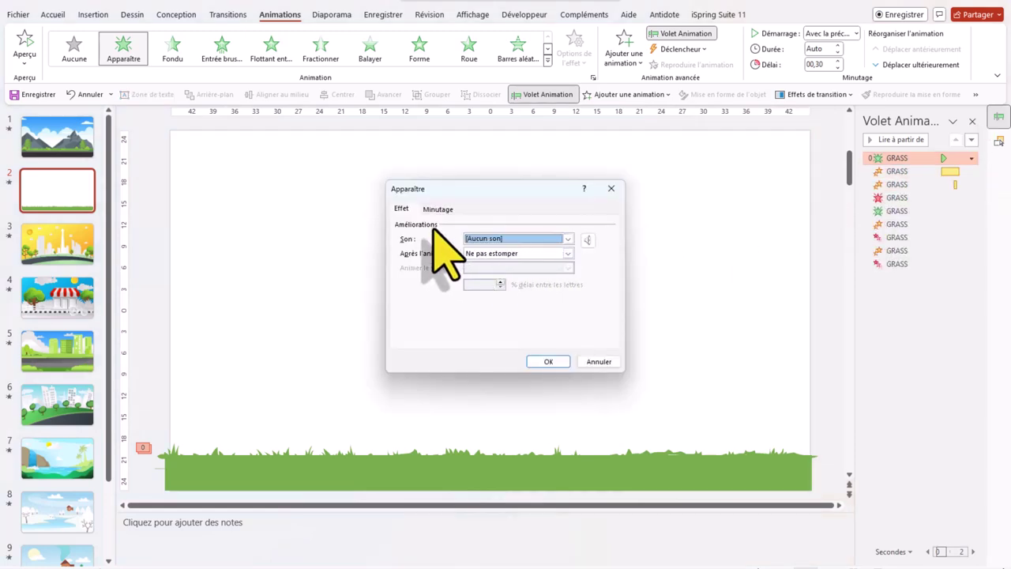
left_click(438, 210)
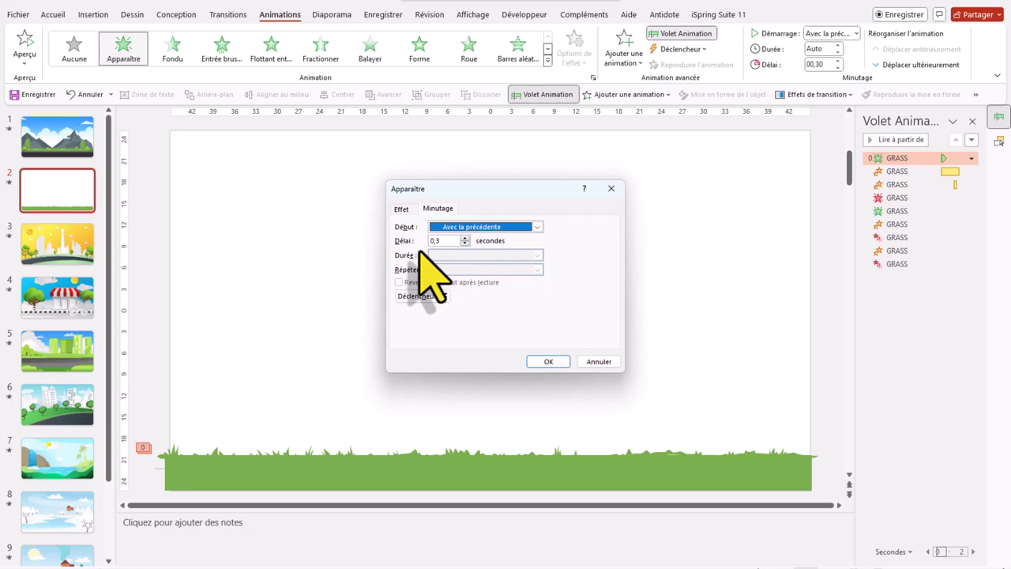
key("Return")
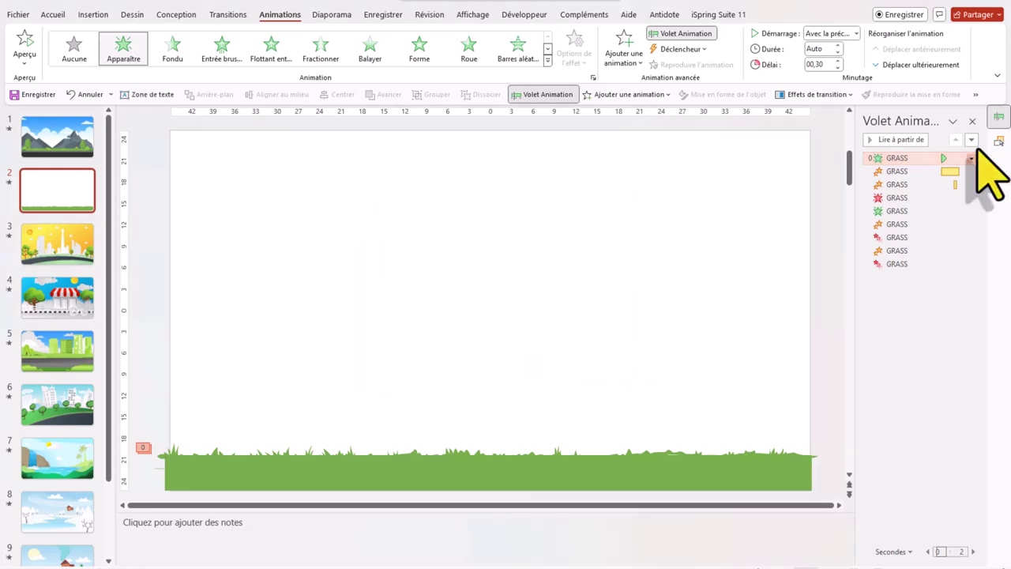
left_click(839, 45)
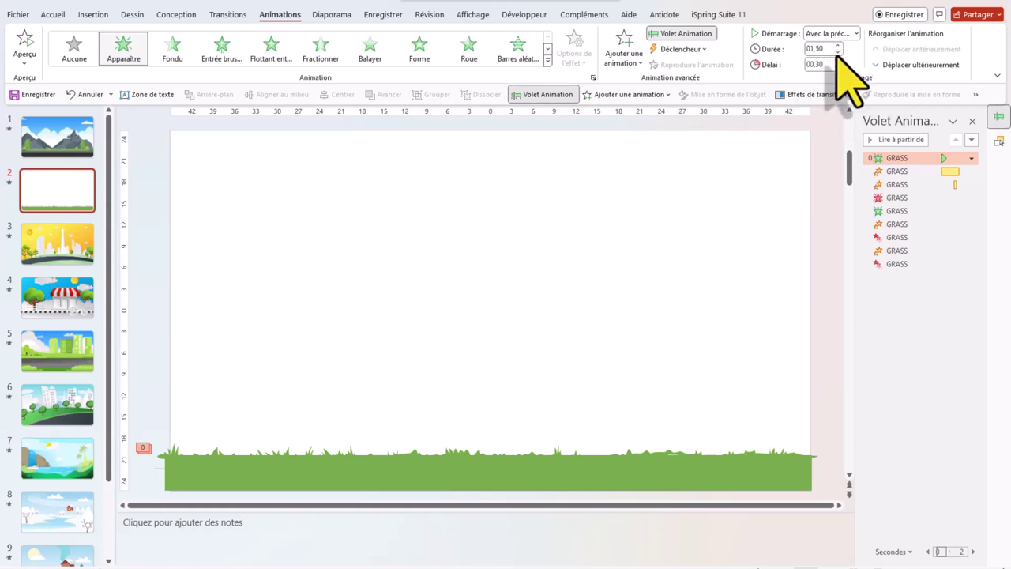
left_click(588, 334)
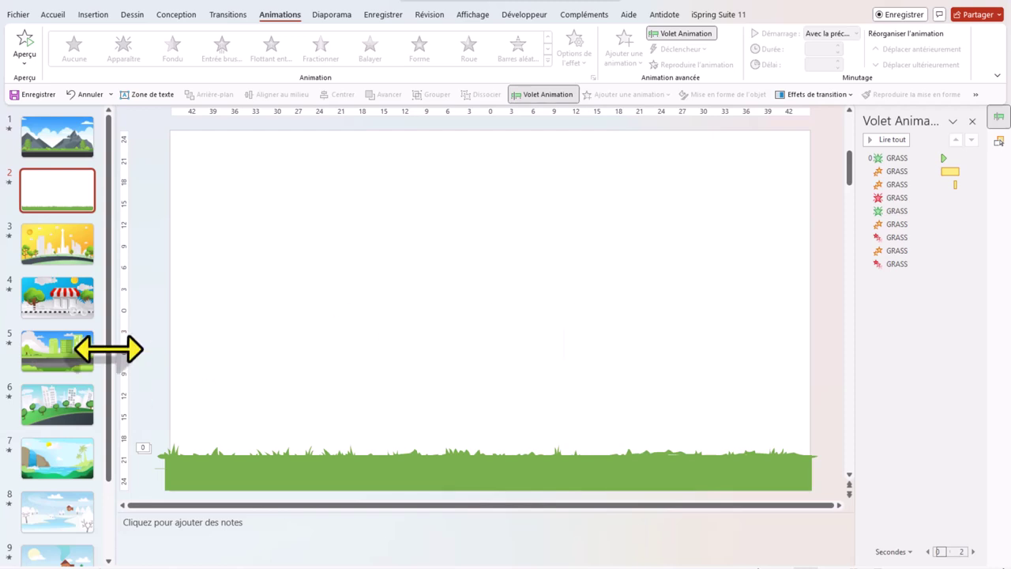
Step: Copy the sky background from slide 1's mountain scene and return to slide 2
key("Page_Up")
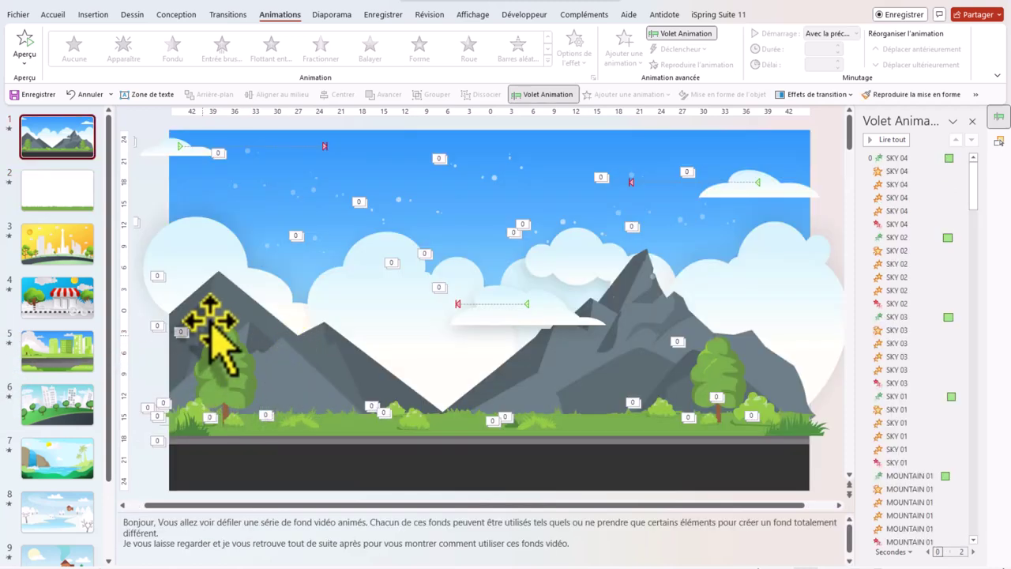
left_click(629, 150)
right_click(630, 150)
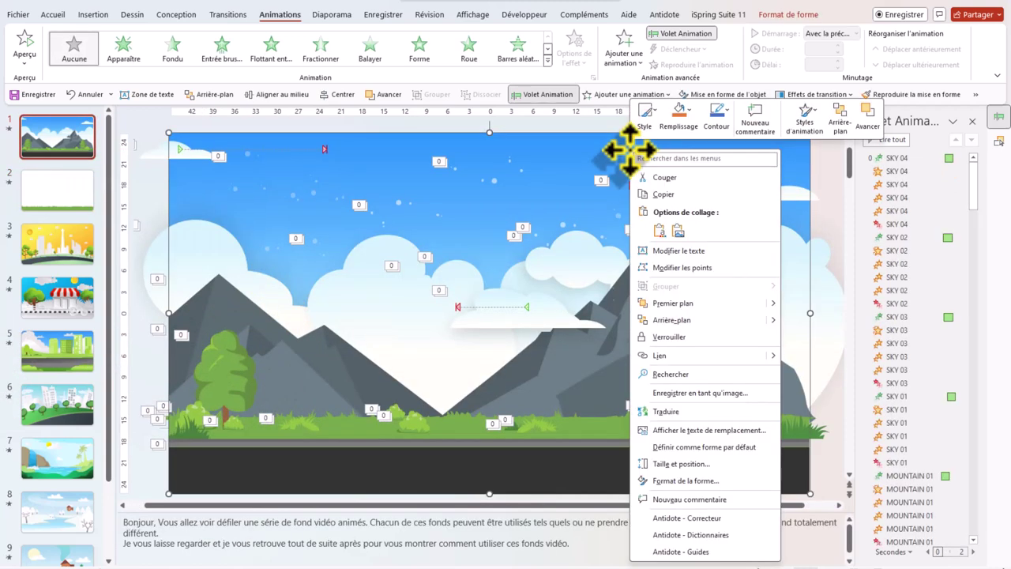
left_click(663, 194)
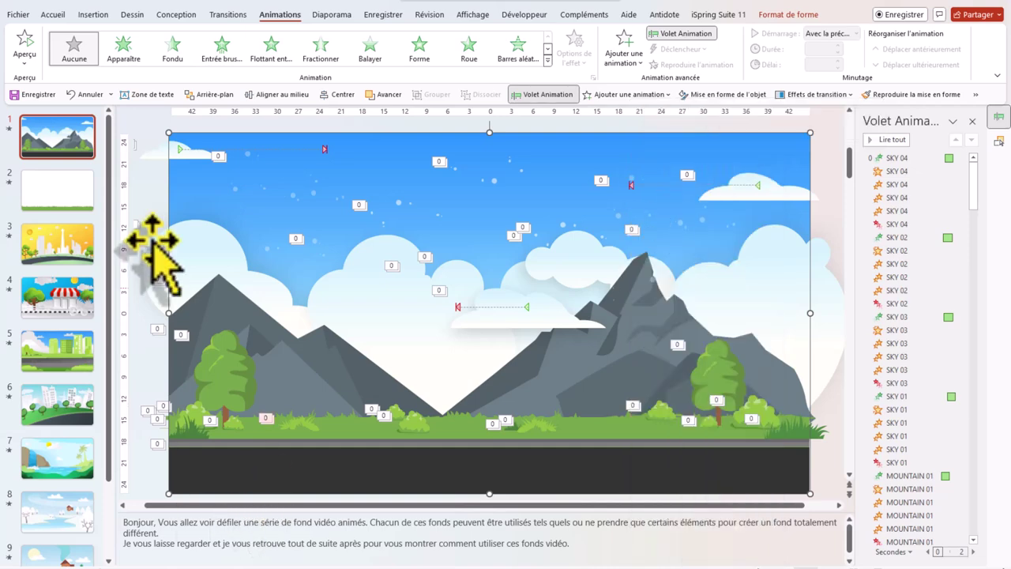
left_click(72, 197)
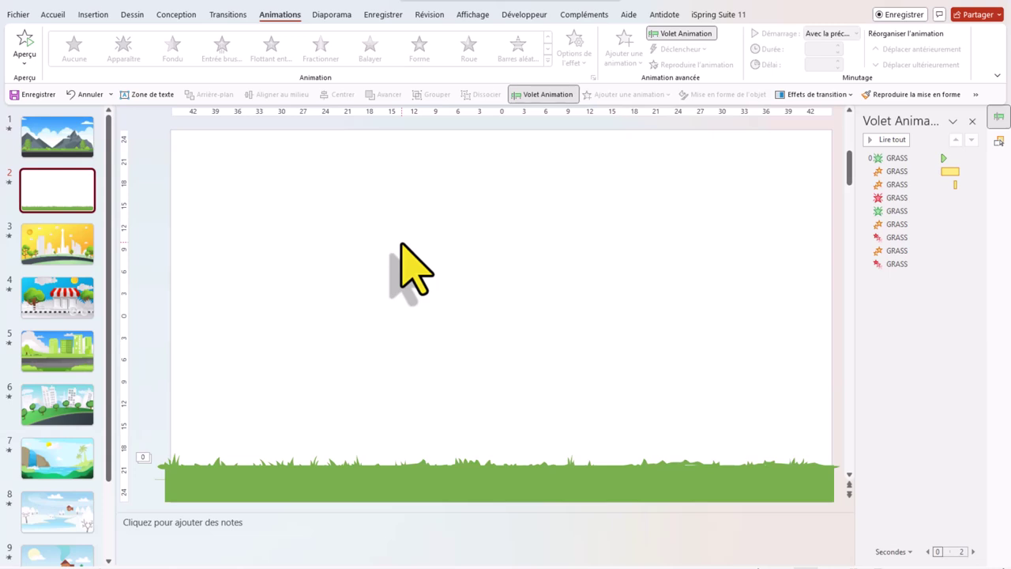
Step: Paste the blue sky gradient onto slide 2 and send it to the back behind the grass
key("ctrl+v")
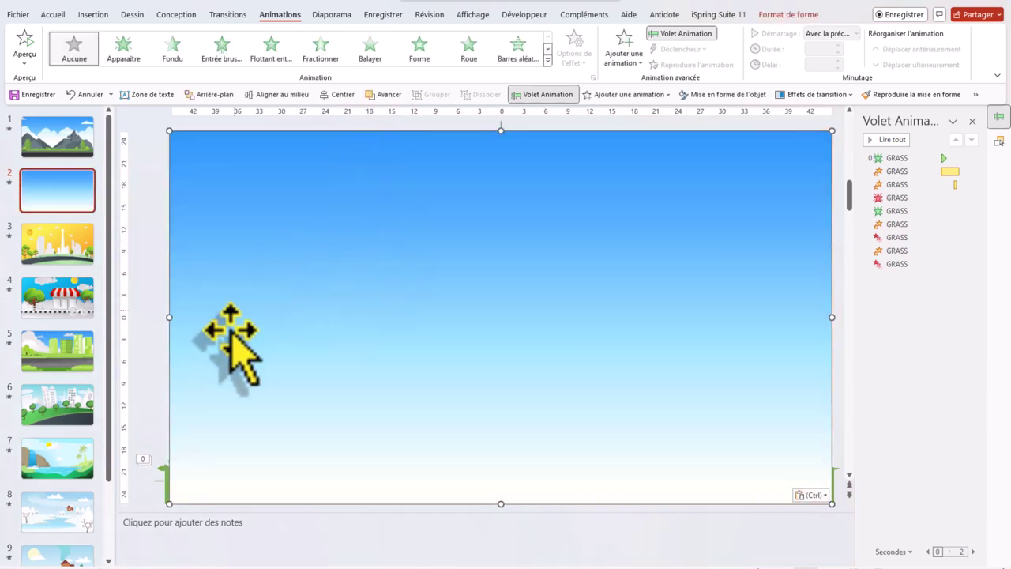
right_click(359, 299)
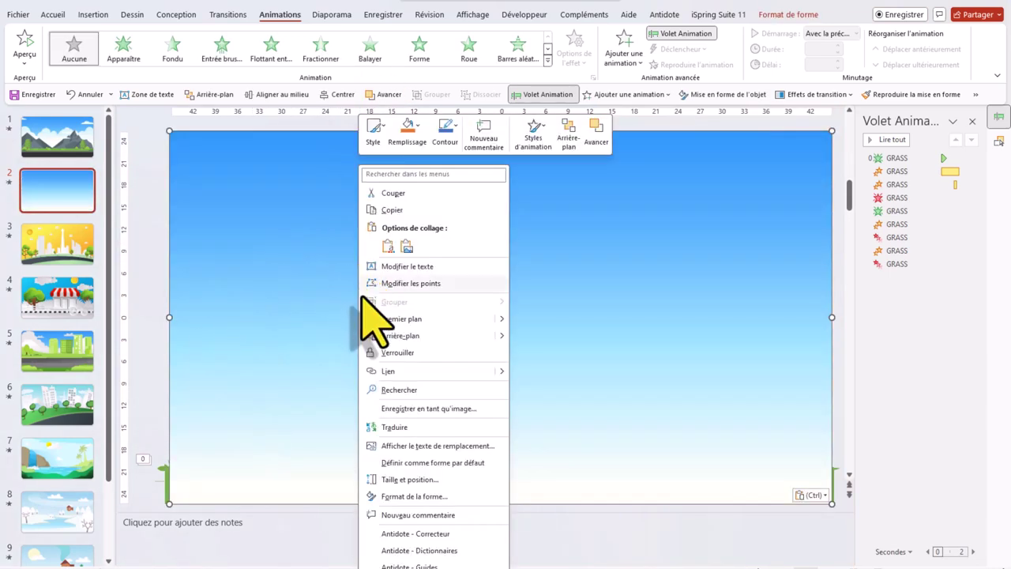
mouse_move(401, 335)
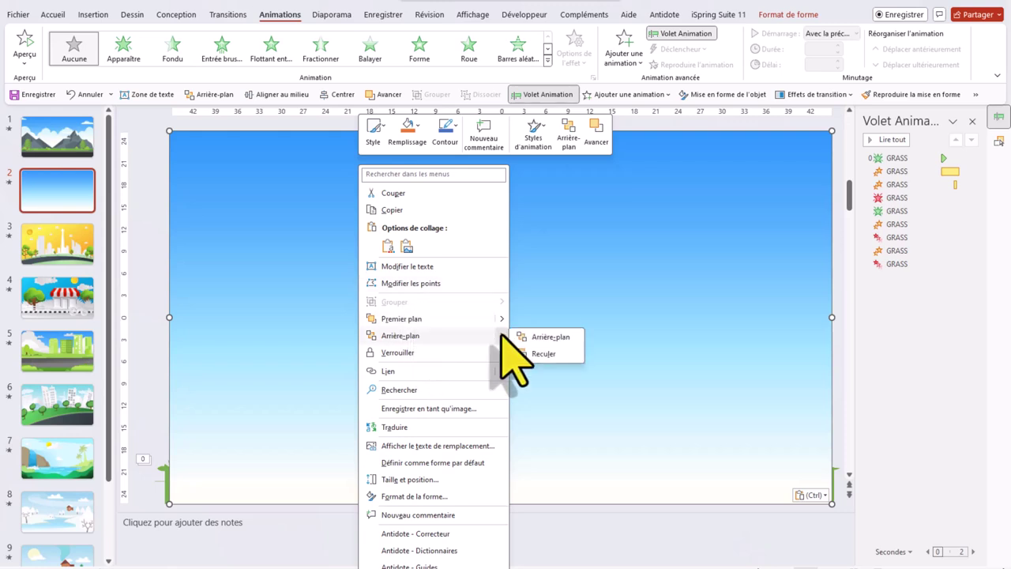
left_click(551, 338)
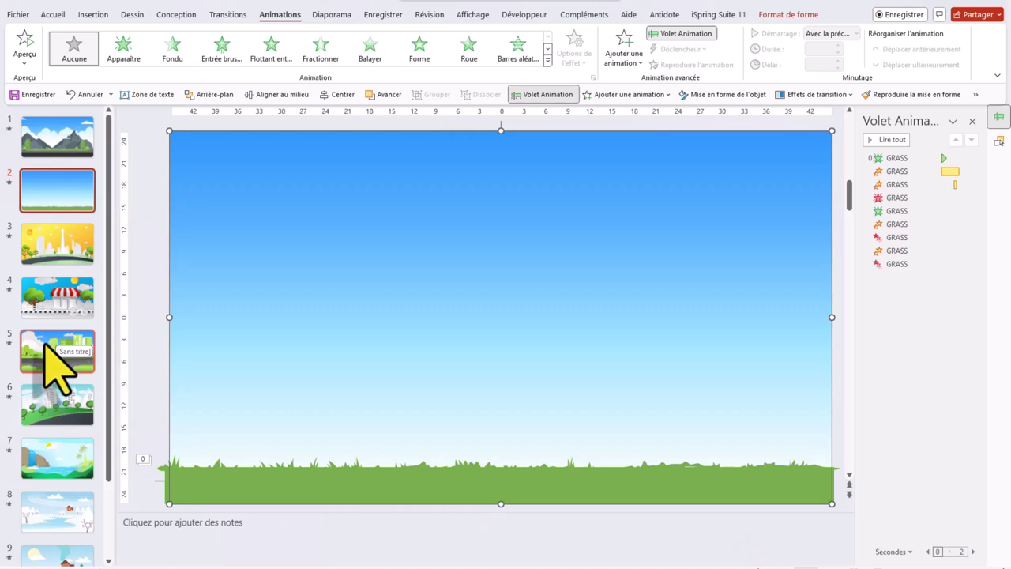
scroll(56, 363, "down", 2)
scroll(56, 340, "down", 1)
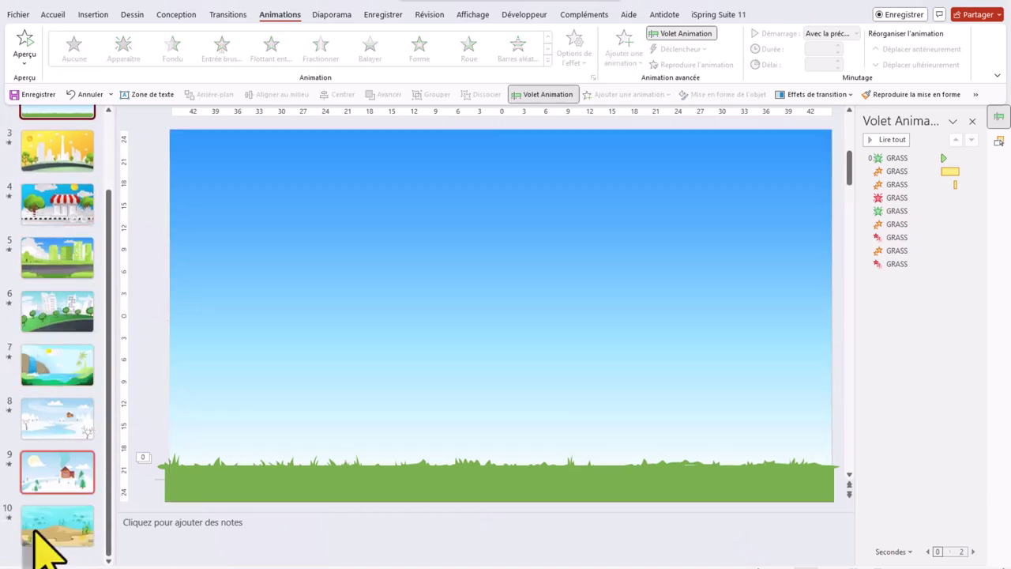
scroll(56, 529, "up", 1)
scroll(54, 527, "up", 1)
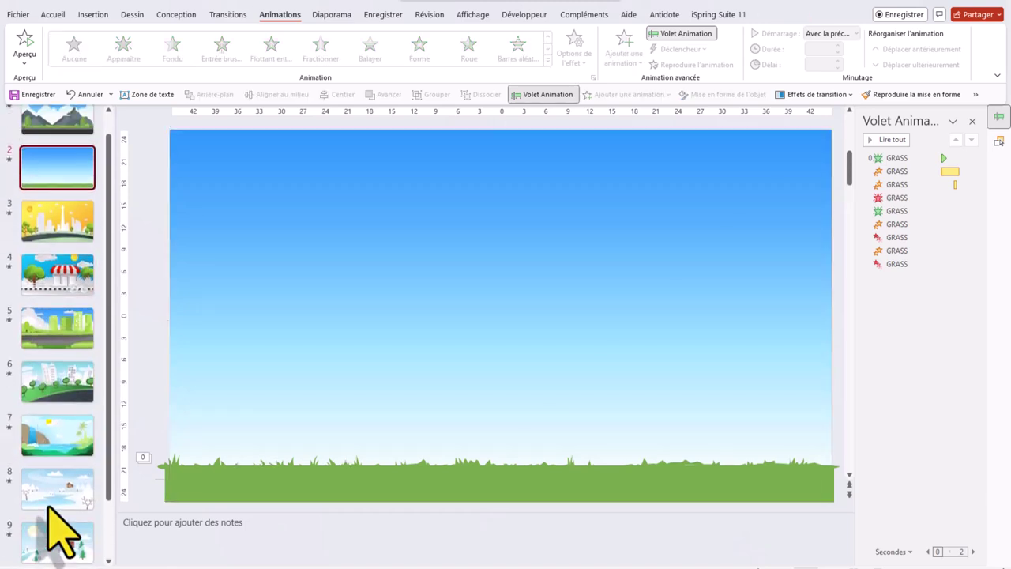
Step: Copy the upper and lower road bands (STREET 01, STREET 02) from slide 5 onto slide 2
left_click(57, 327)
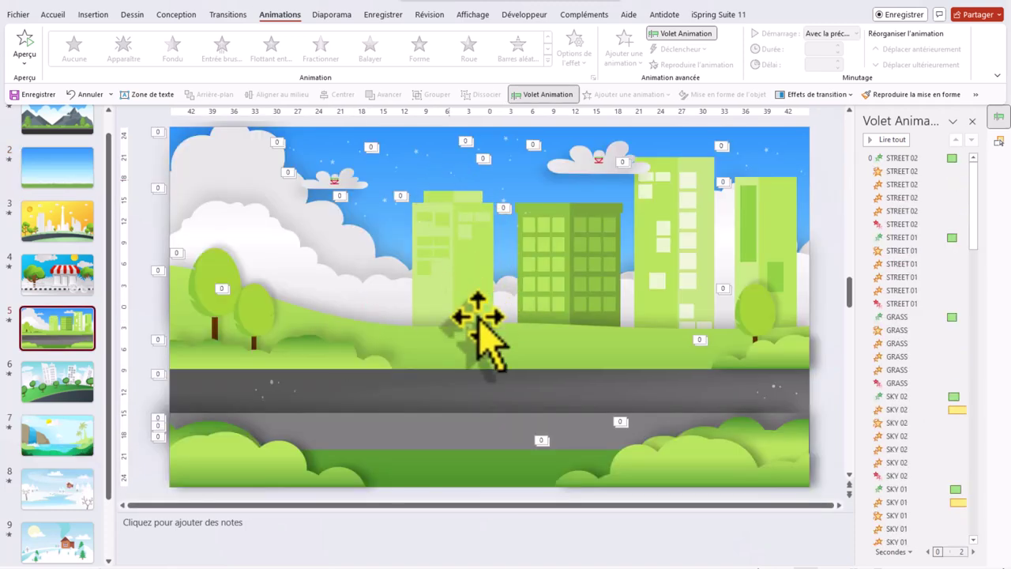
left_click(442, 407)
scroll(50, 316, "up", 1)
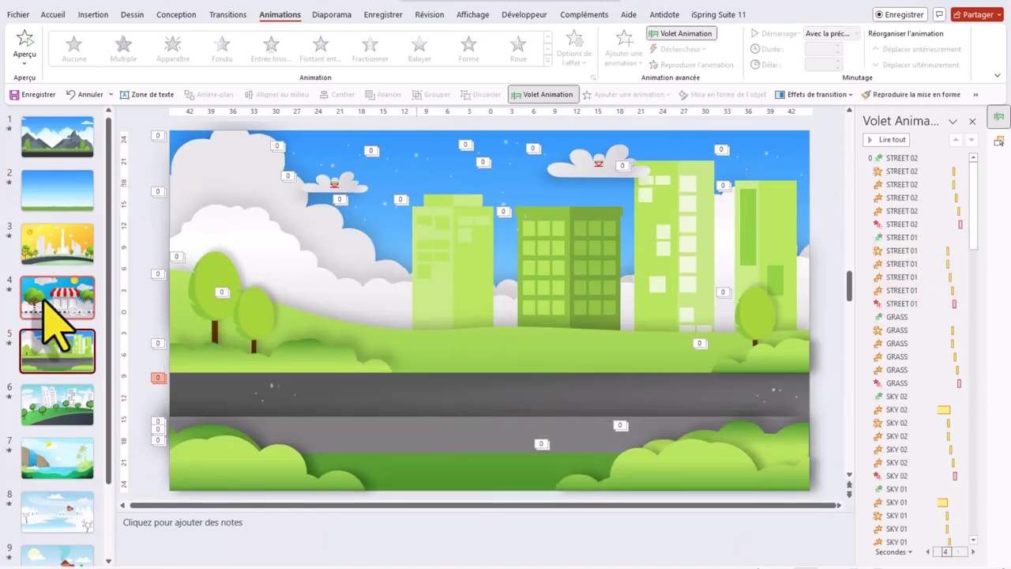
left_click(57, 202)
key("ctrl+v")
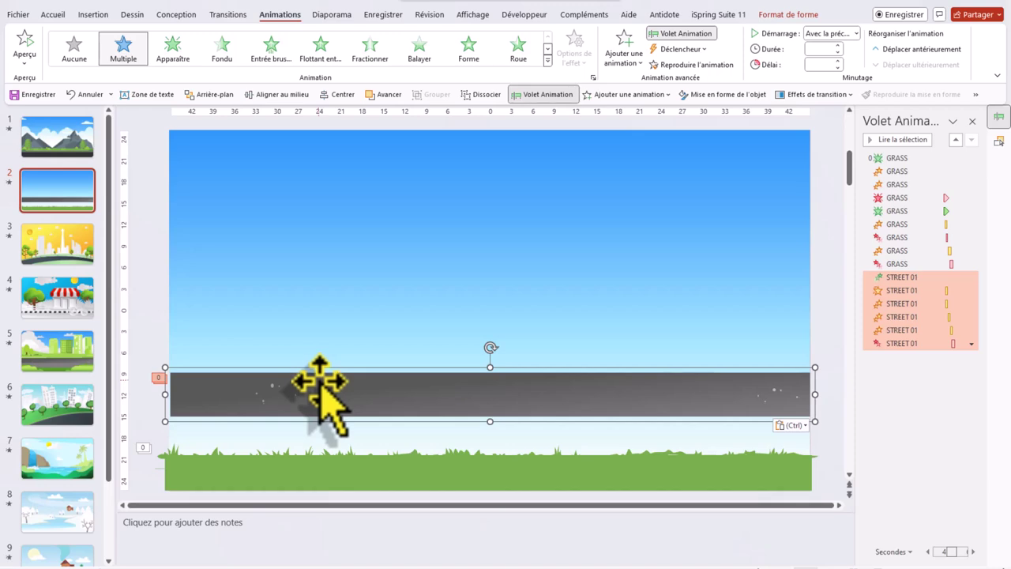
left_click(44, 368)
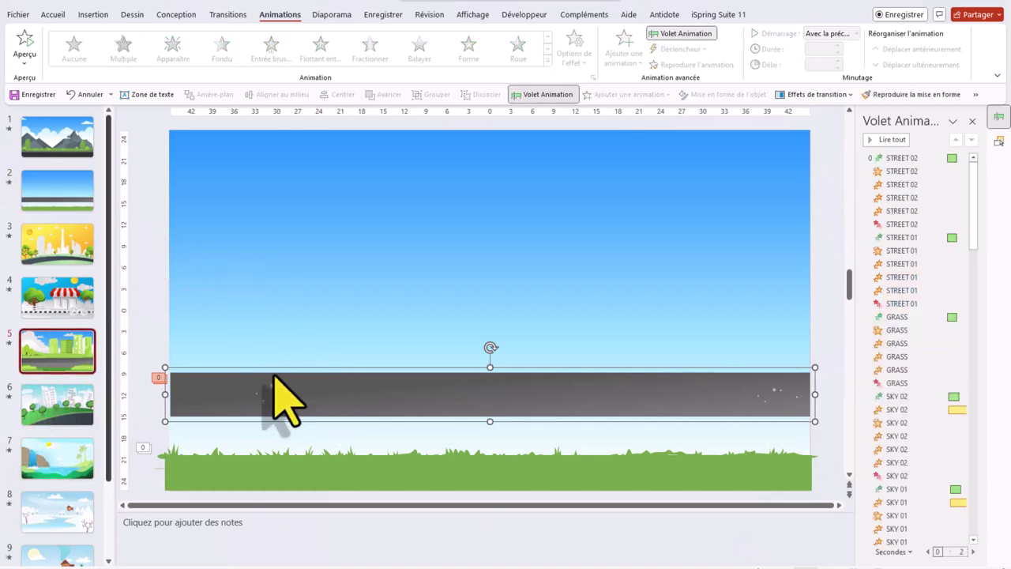
left_click(497, 442)
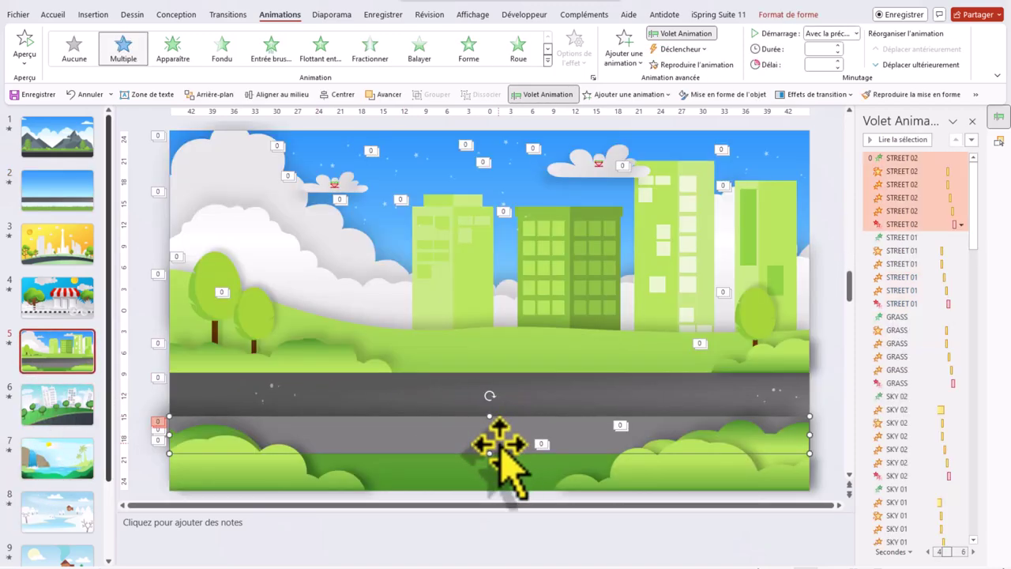
key("ctrl+c")
left_click(57, 190)
key("ctrl+v")
Step: Bring the grass strip forward in front of the road and nudge the lower road band up
right_click(513, 473)
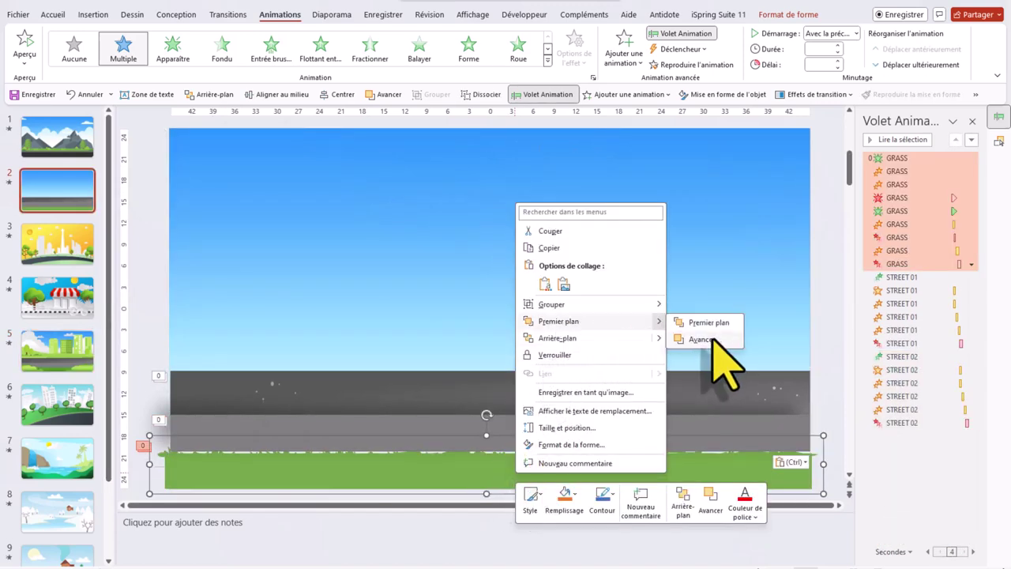
left_click(701, 340)
right_click(564, 467)
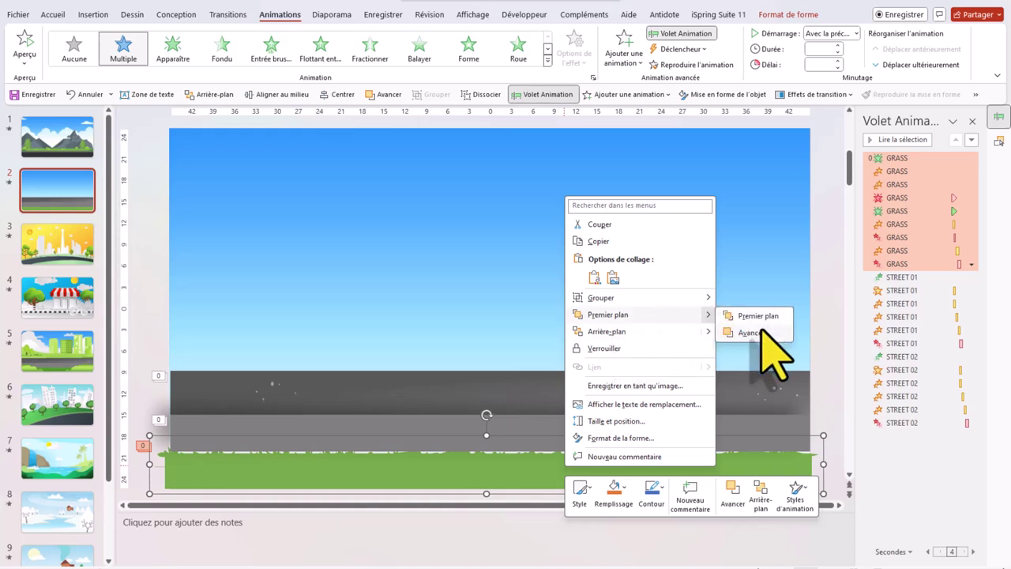
left_click(751, 333)
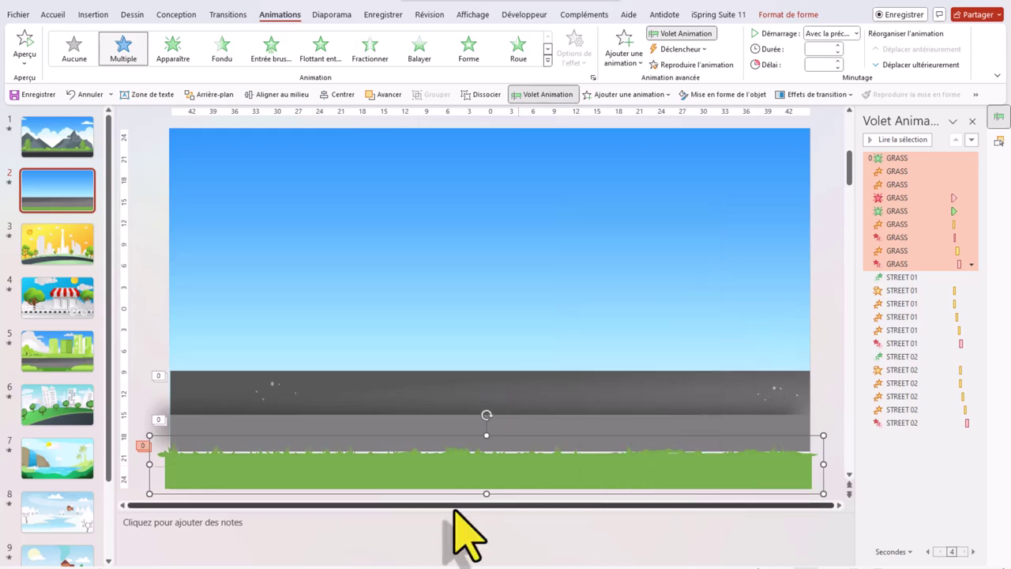
left_click(402, 436)
left_click_drag(403, 437, 402, 431)
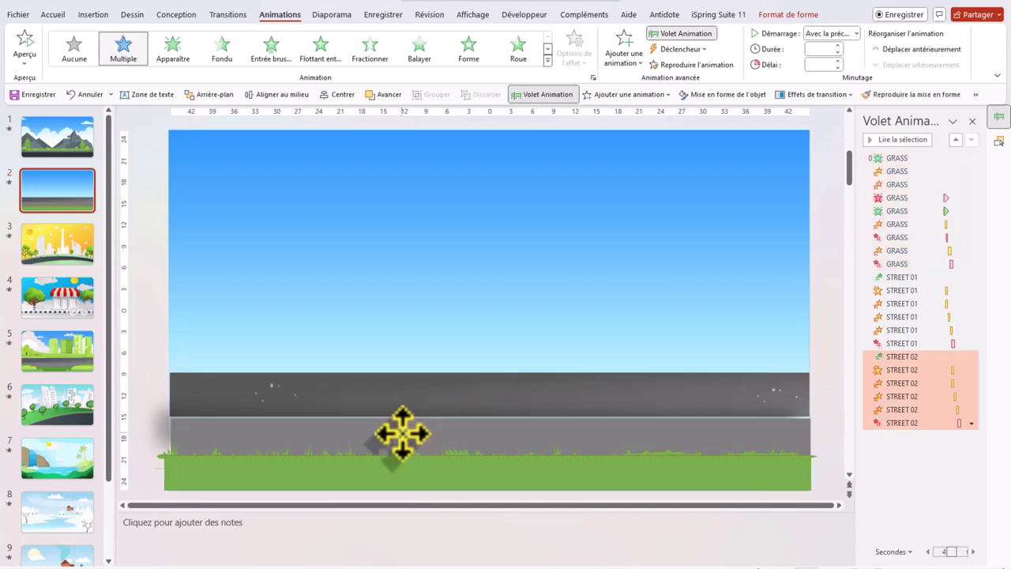
key("shift+Tab")
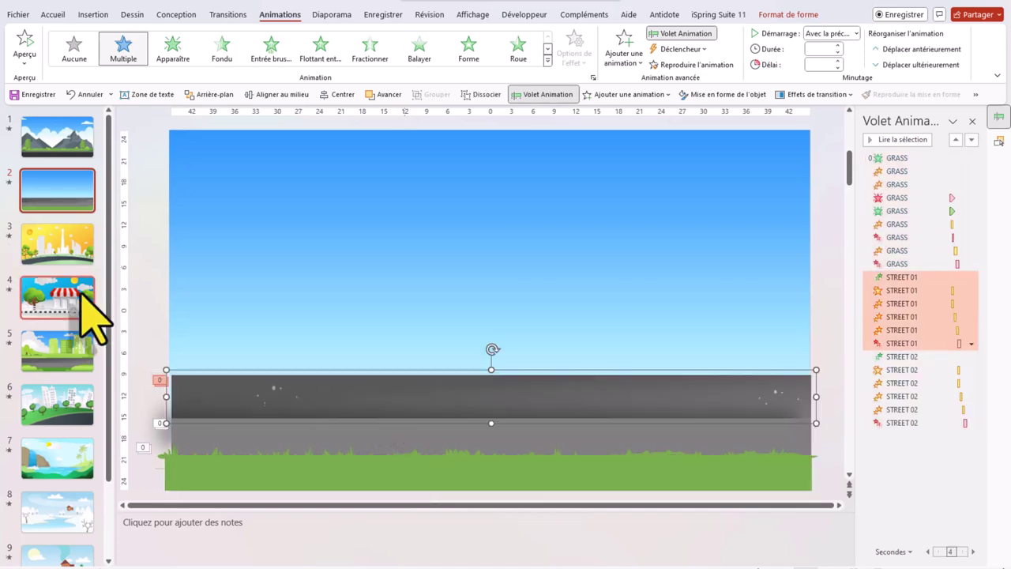
Step: Paste the cloud sky layer (SKY 02) onto slide 2 and align it with the slide top
left_click(40, 351)
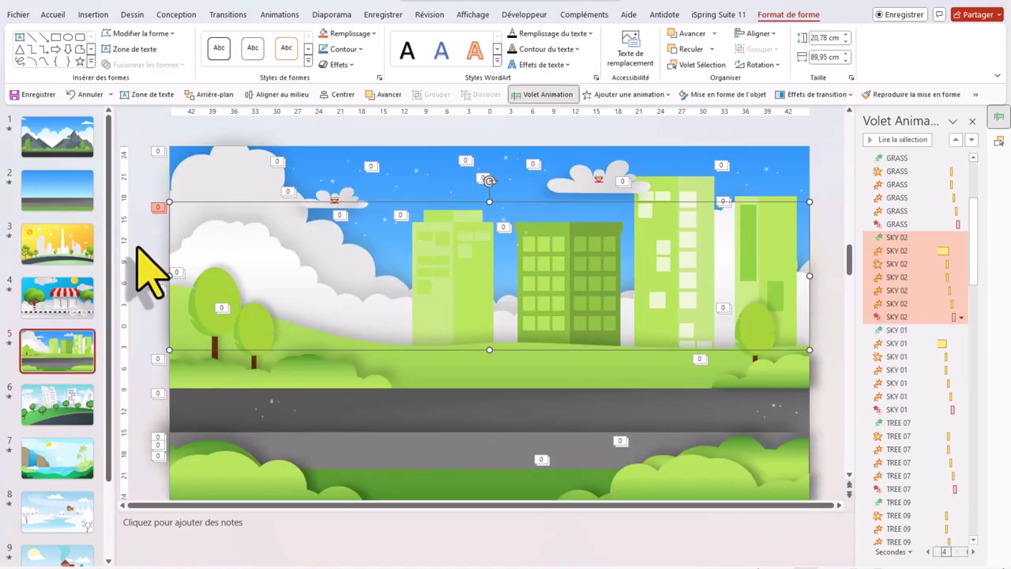
left_click(63, 188)
key("ctrl+v")
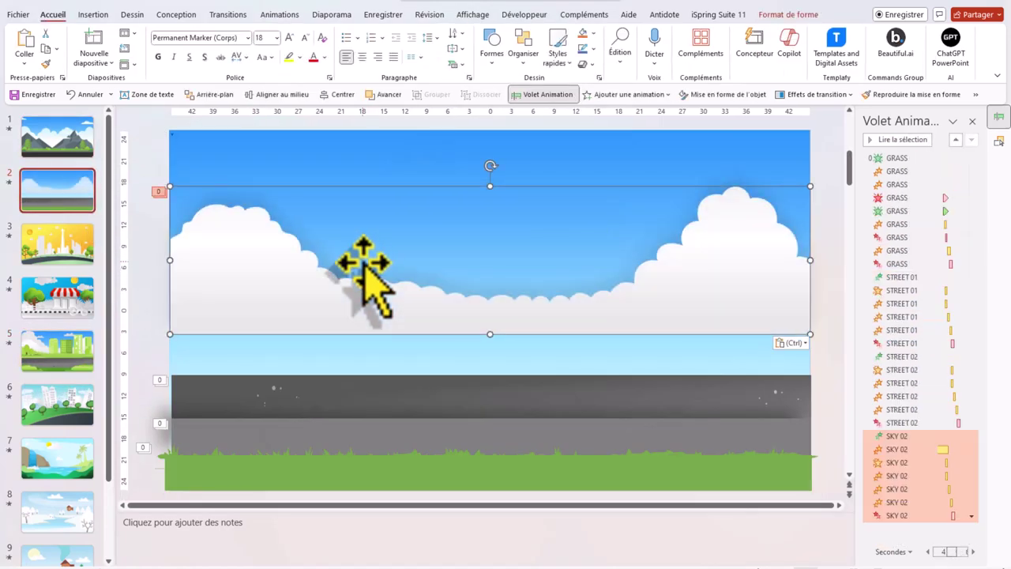
left_click_drag(326, 293, 325, 250)
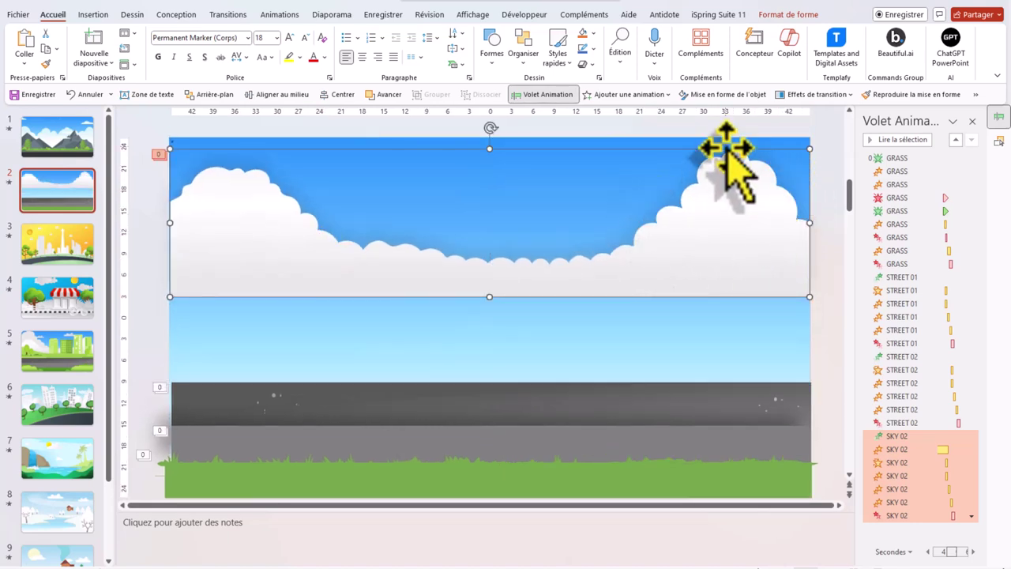
left_click_drag(538, 288, 544, 278)
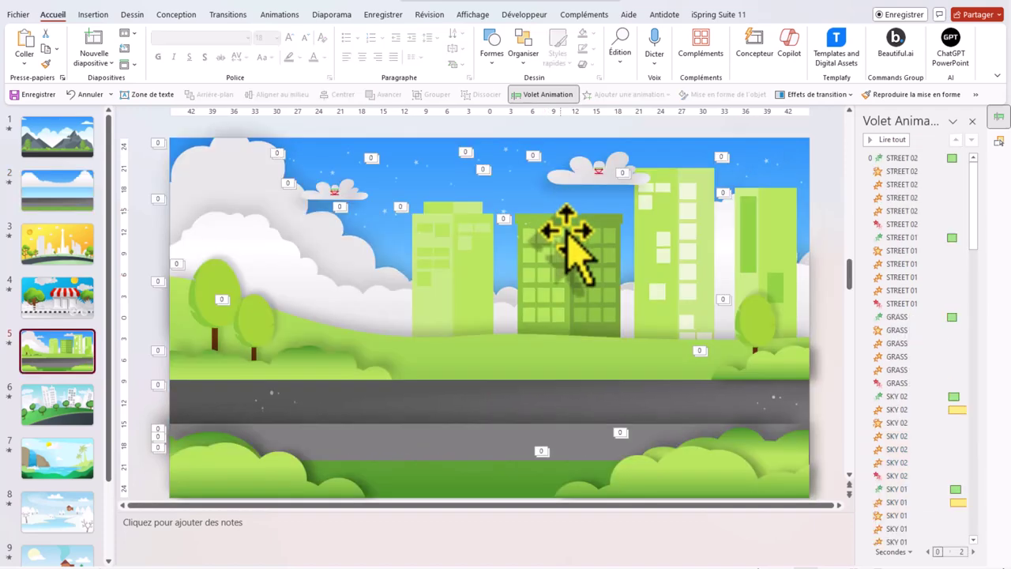
Step: Copy the green building (BUILDING 02) from slide 5 and set it on slide 2's road edge
right_click(569, 230)
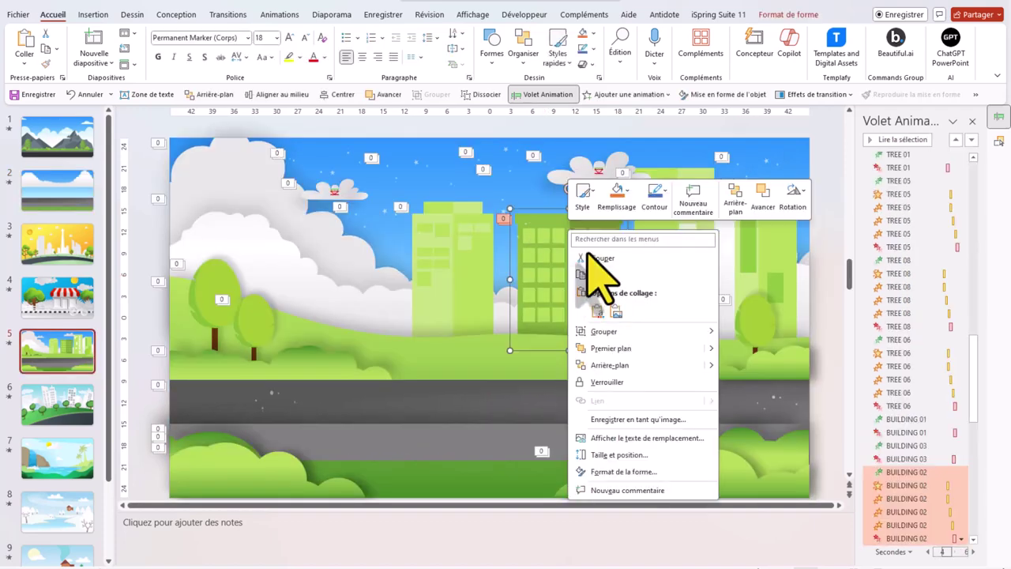
left_click(601, 274)
left_click(57, 199)
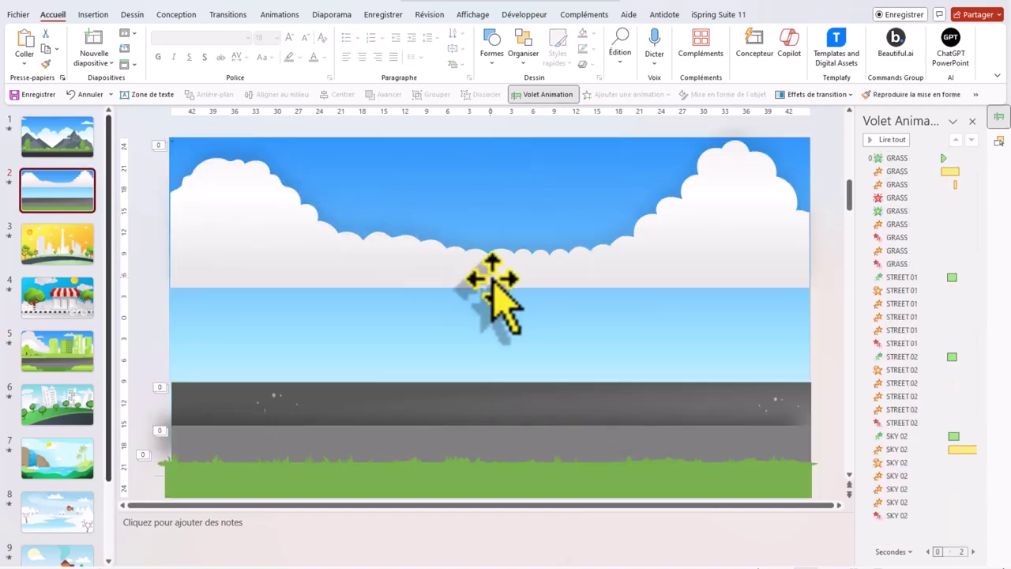
left_click(526, 312)
right_click(525, 312)
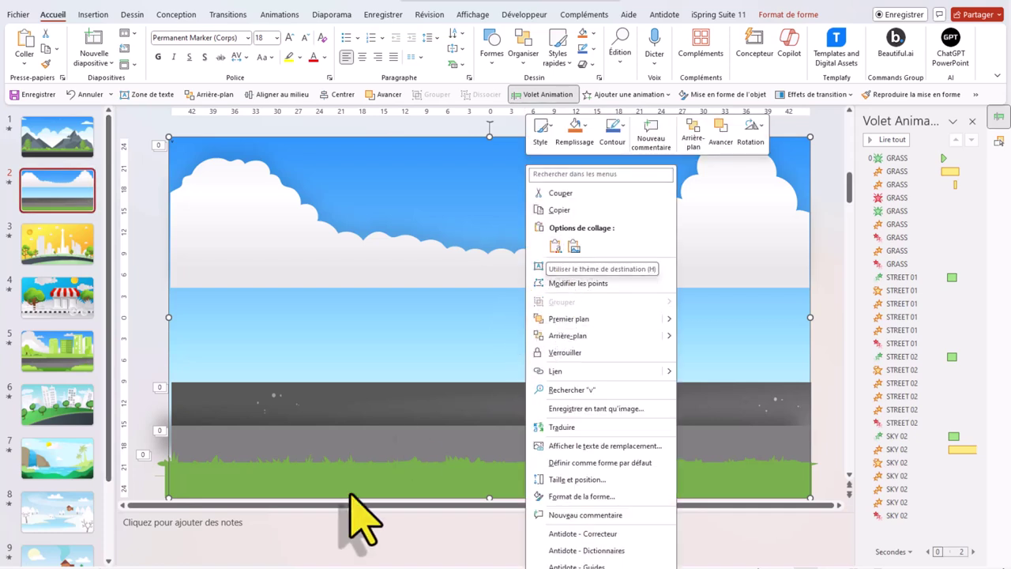
left_click(390, 345)
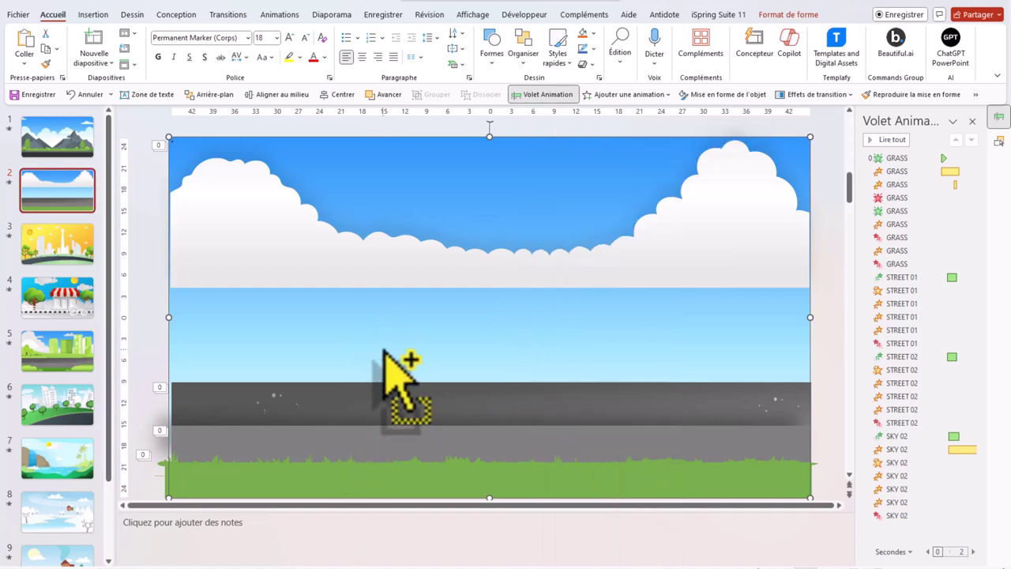
key("ctrl+v")
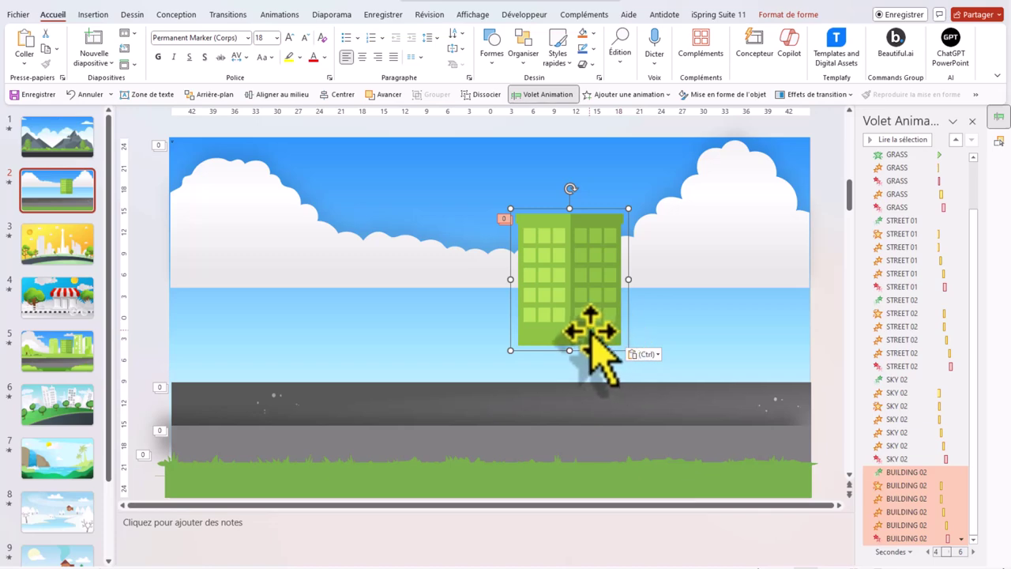
left_click_drag(592, 334, 621, 366)
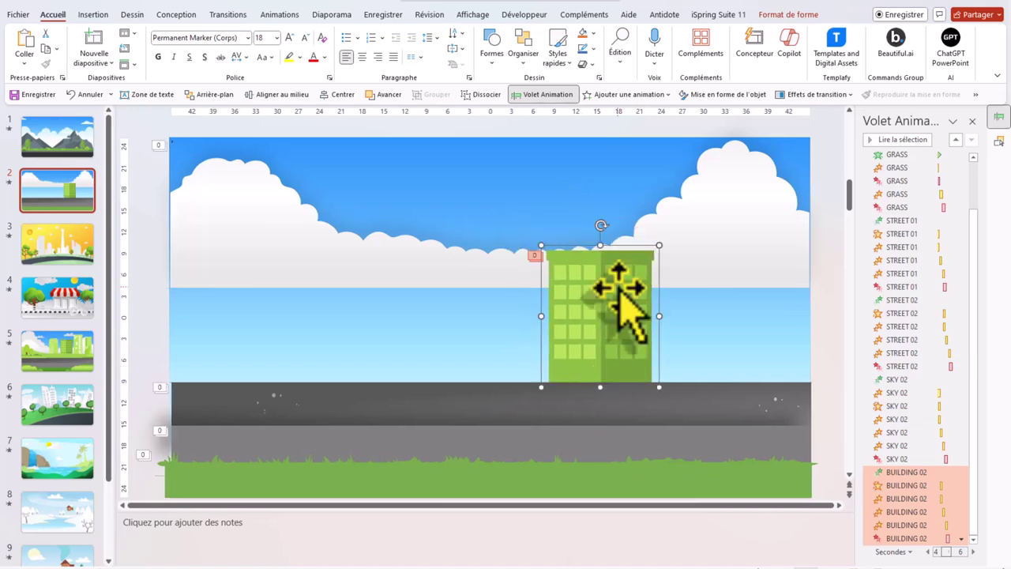
left_click(63, 348)
left_click(372, 345)
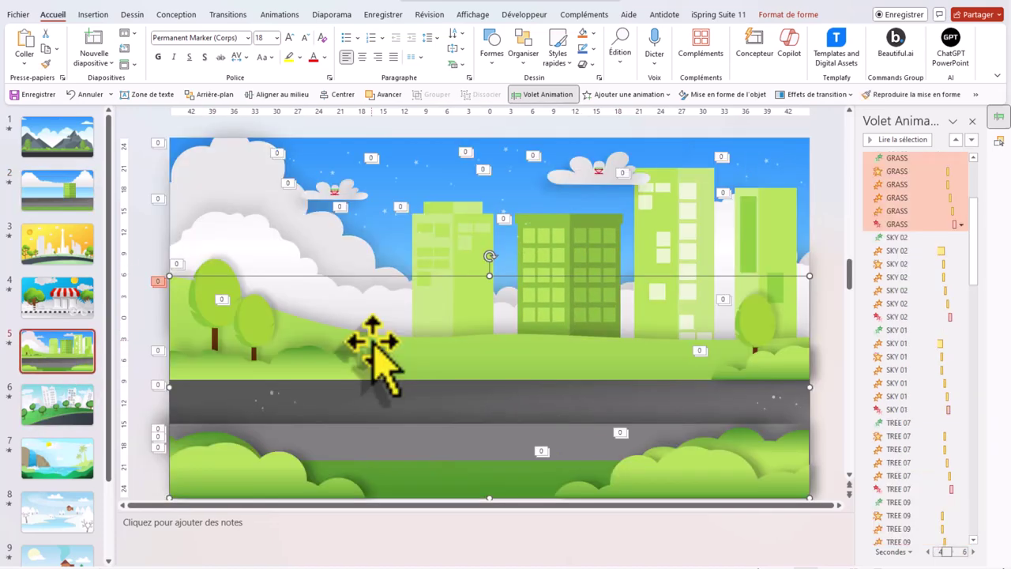
Step: Paste slide 5's grass-and-trees picture onto slide 2 and crop off its bottom and left edge
right_click(372, 345)
left_click(405, 63)
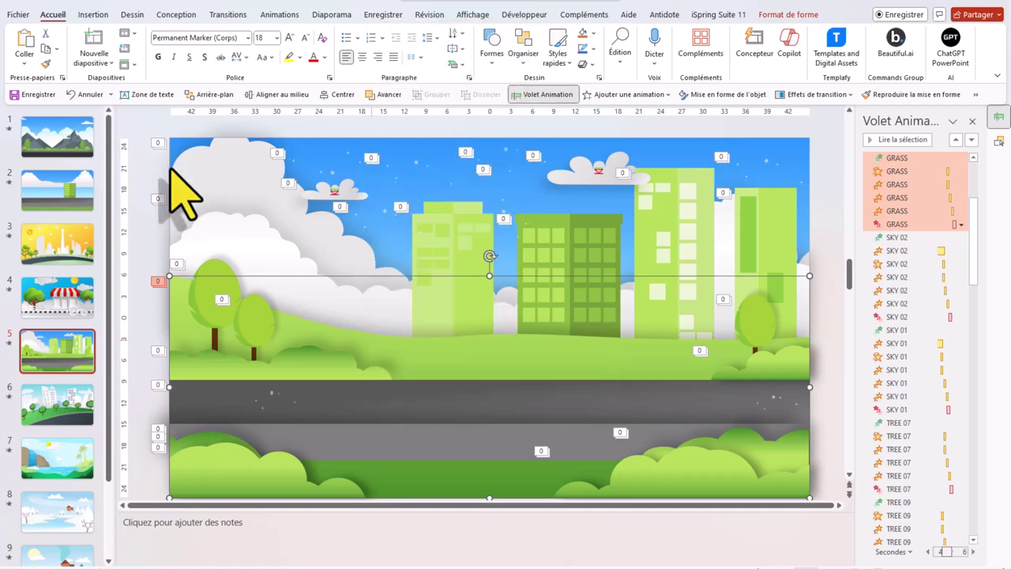
left_click(57, 190)
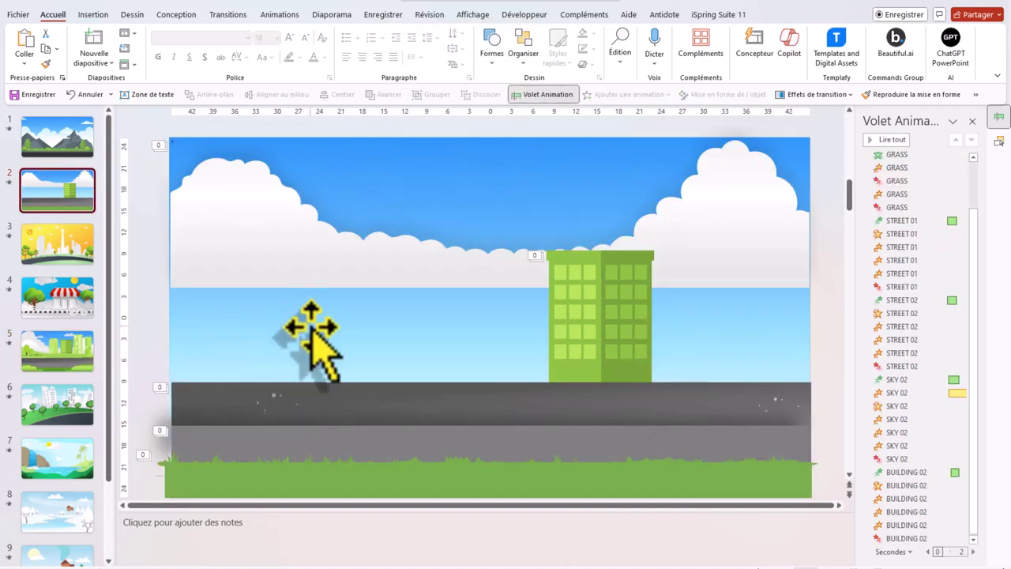
right_click(310, 325)
left_click(359, 246)
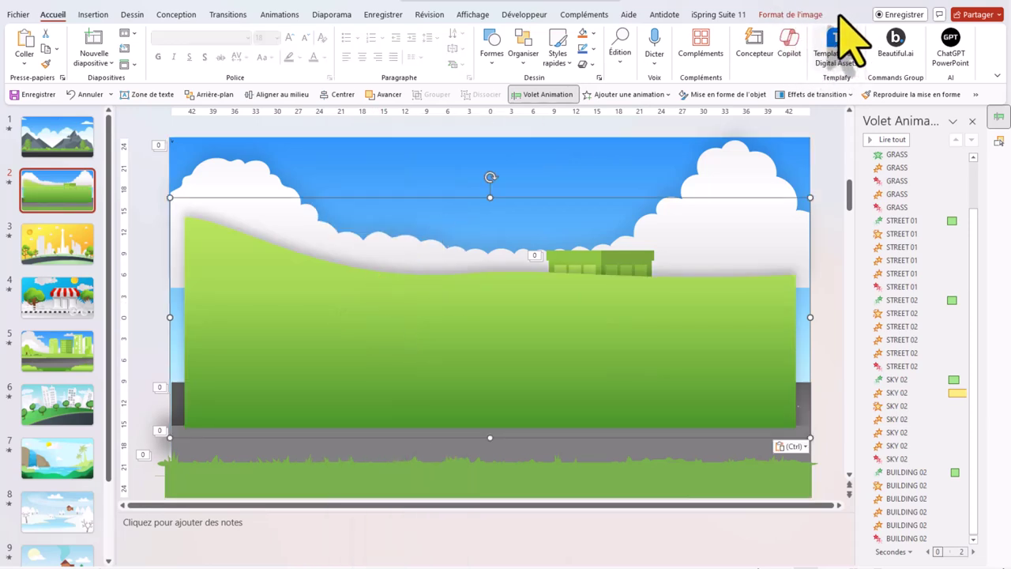
left_click(792, 15)
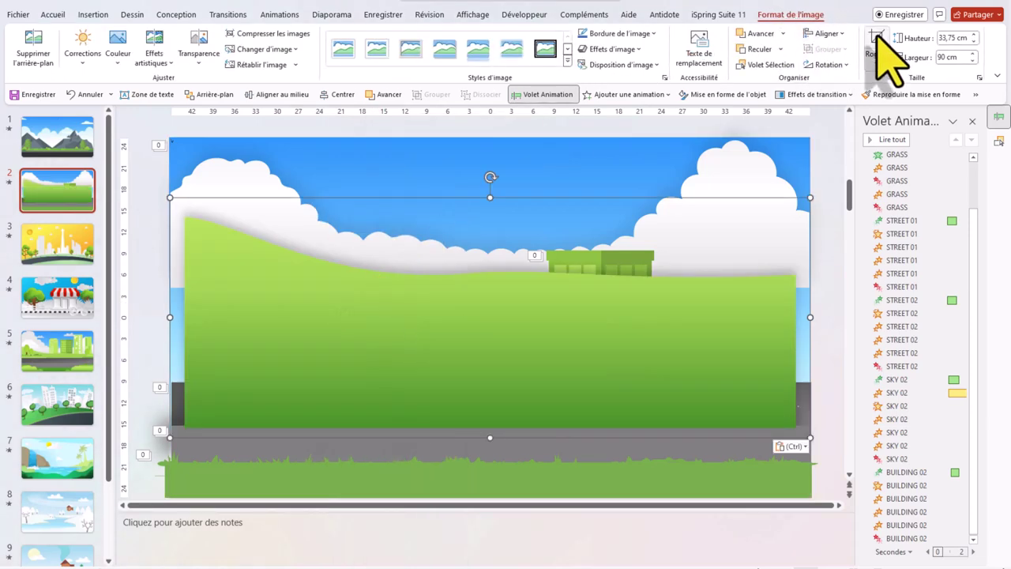
left_click(877, 40)
left_click_drag(478, 372, 474, 327)
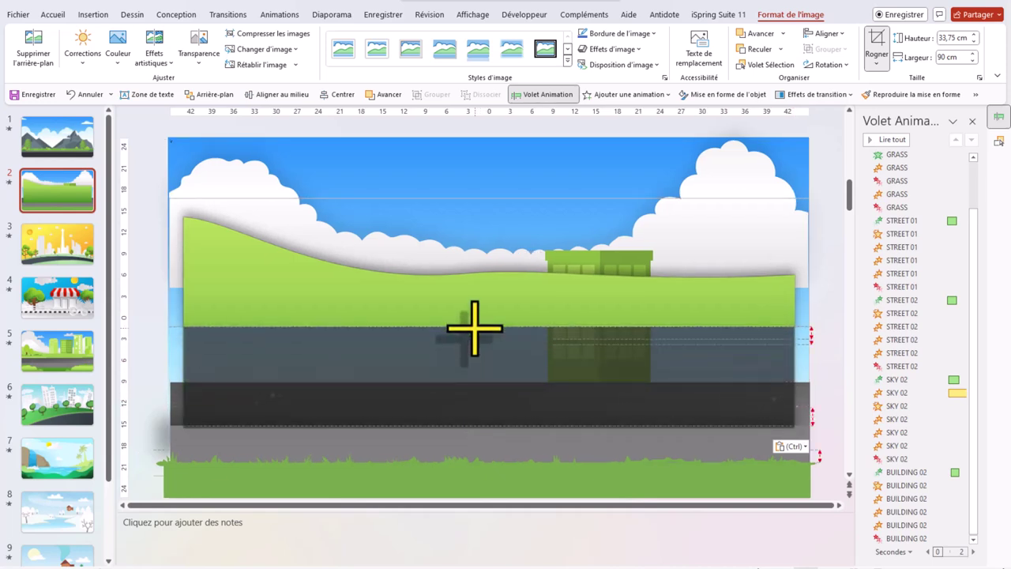
left_click(179, 260)
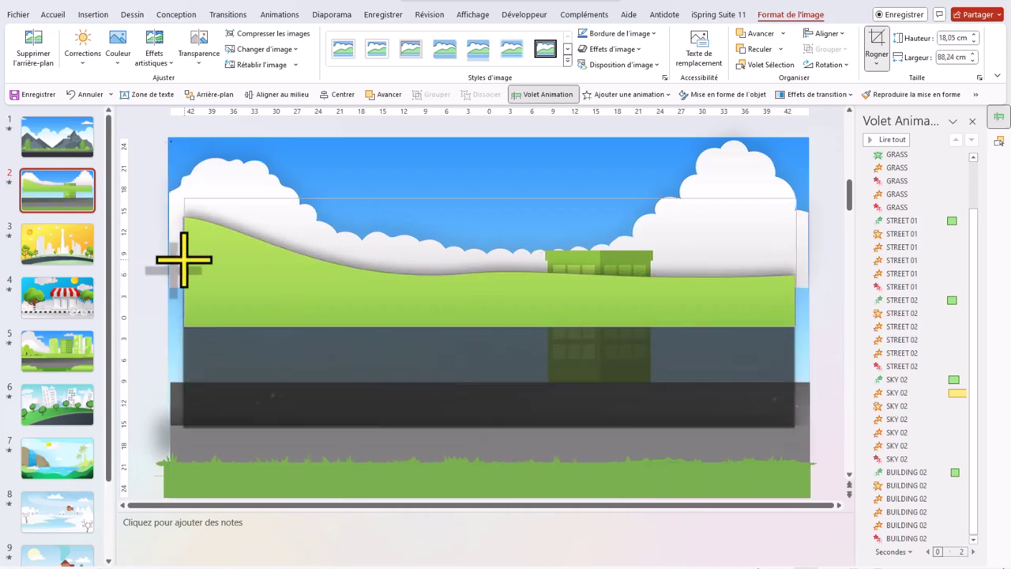
left_click_drag(183, 259, 188, 260)
left_click(879, 50)
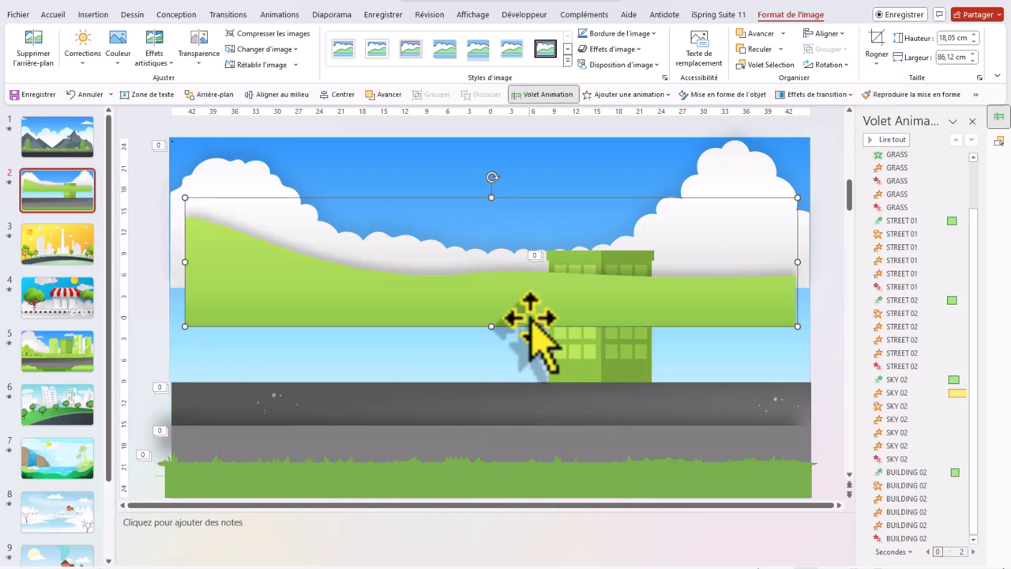
Step: Stretch the hill across the slide width, send it behind the building, and reposition the building
left_click_drag(526, 316, 529, 378)
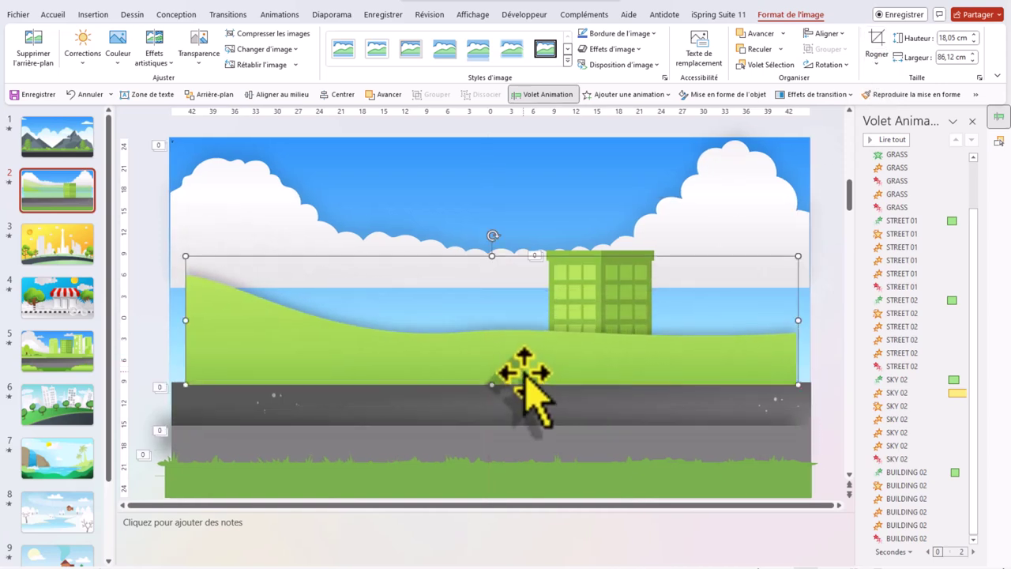
left_click_drag(184, 325, 170, 320)
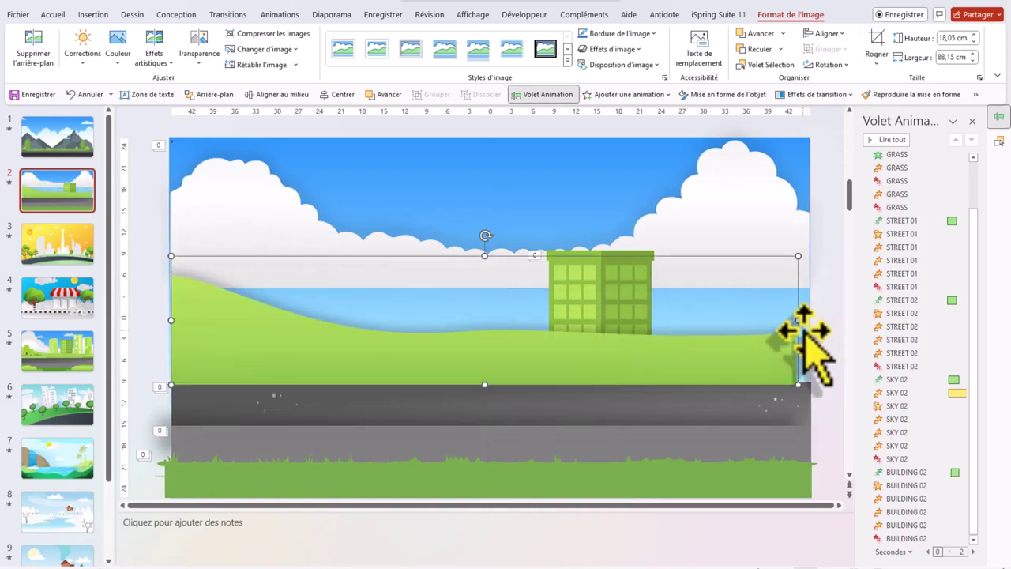
left_click_drag(798, 320, 809, 320)
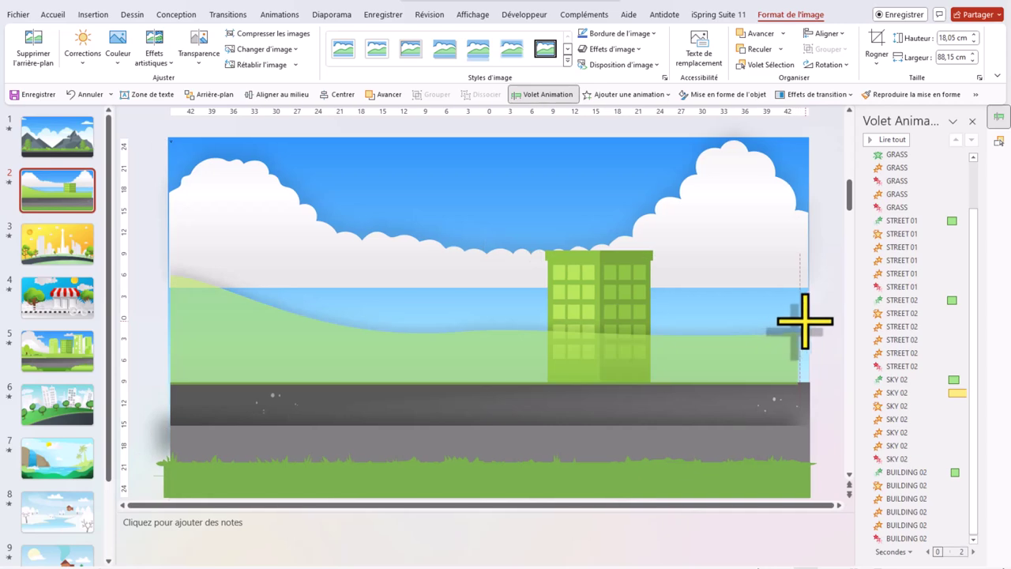
left_click(631, 298)
right_click(411, 363)
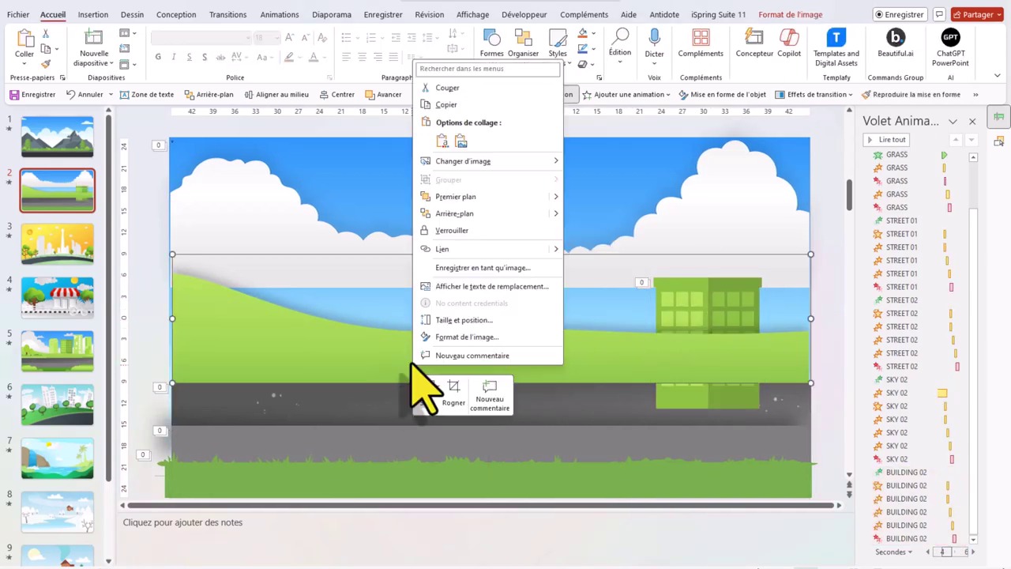
mouse_move(454, 213)
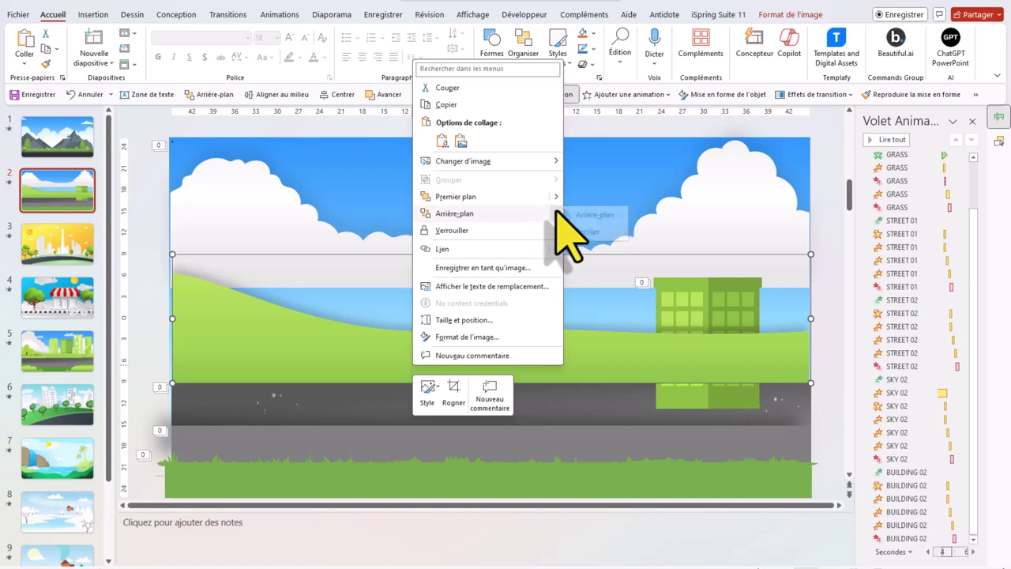
left_click(596, 231)
left_click_drag(734, 313, 746, 295)
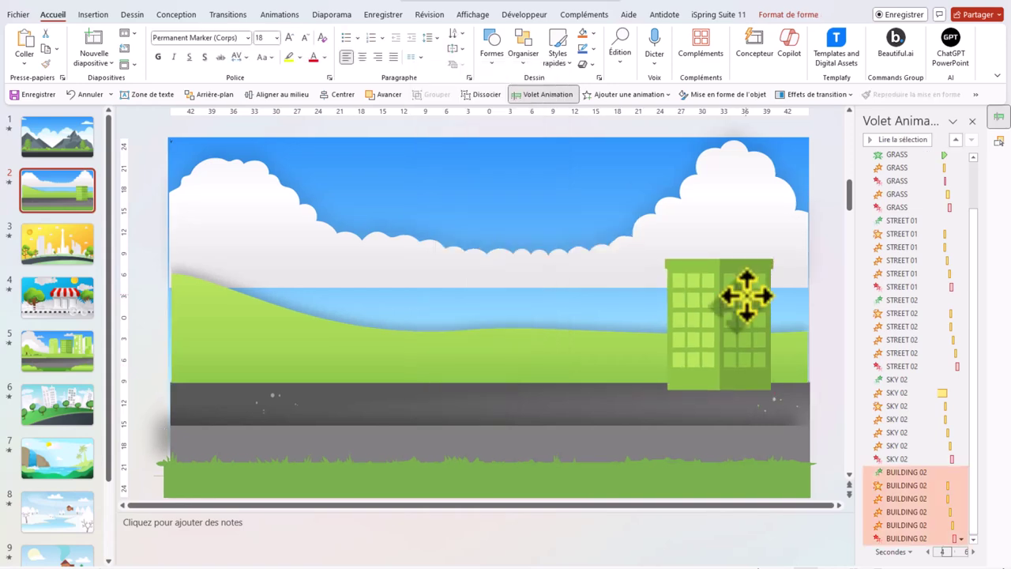
Step: Copy the red-awning shop from slide 4 and place it above the road on slide 2
left_click(67, 299)
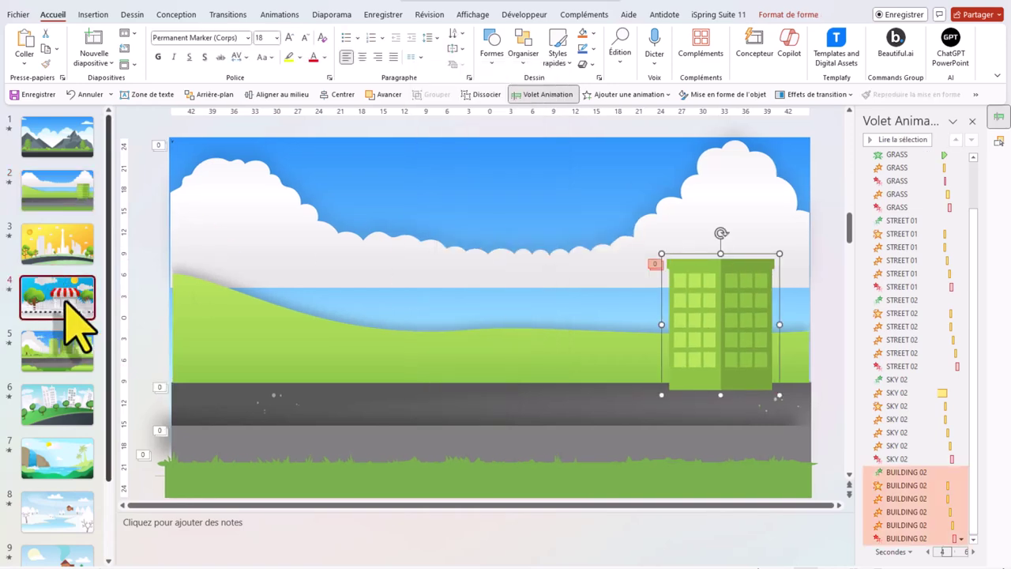
left_click(524, 285)
key("ctrl+c")
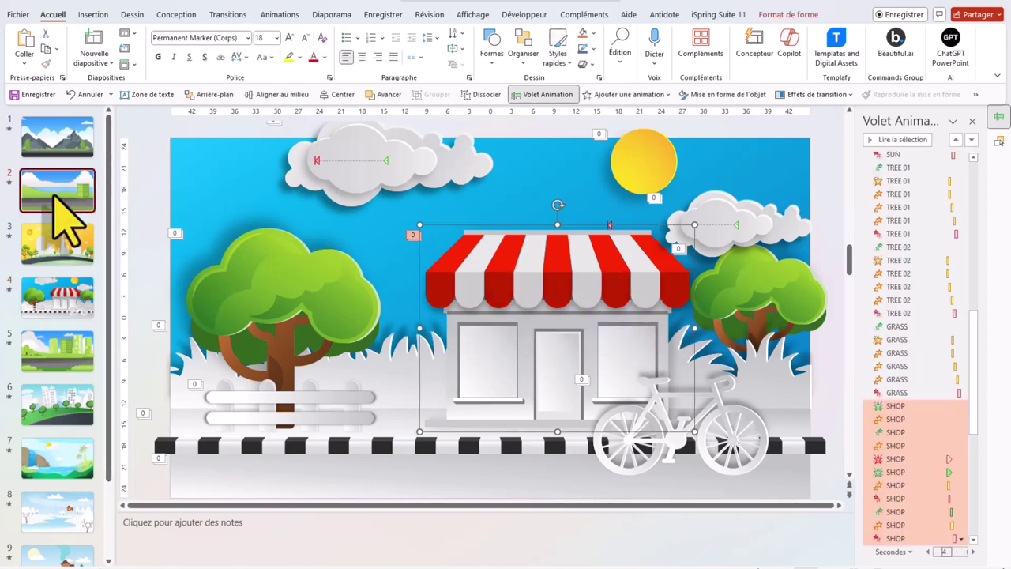
left_click(57, 189)
key("ctrl+v")
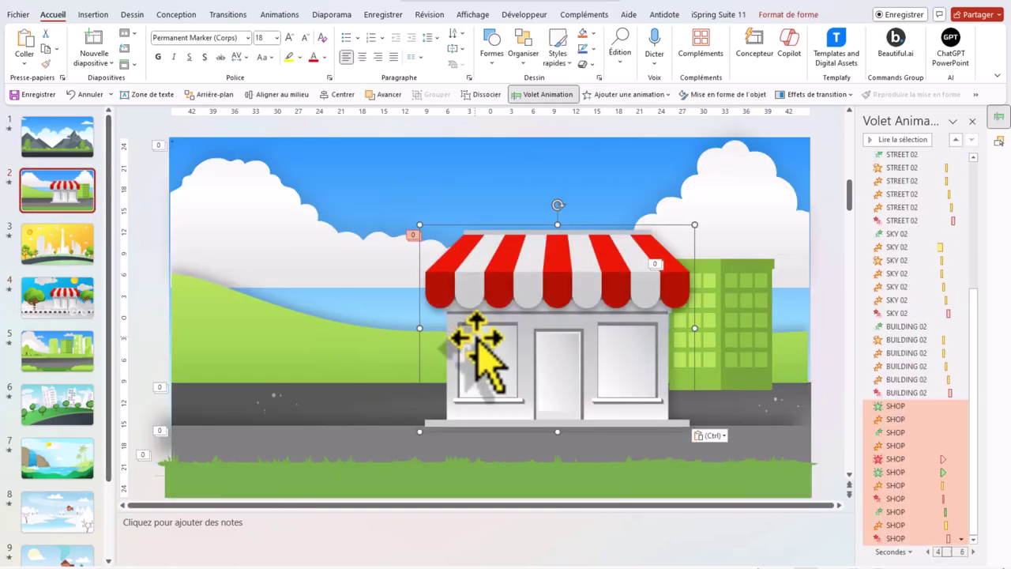
left_click_drag(472, 339, 438, 292)
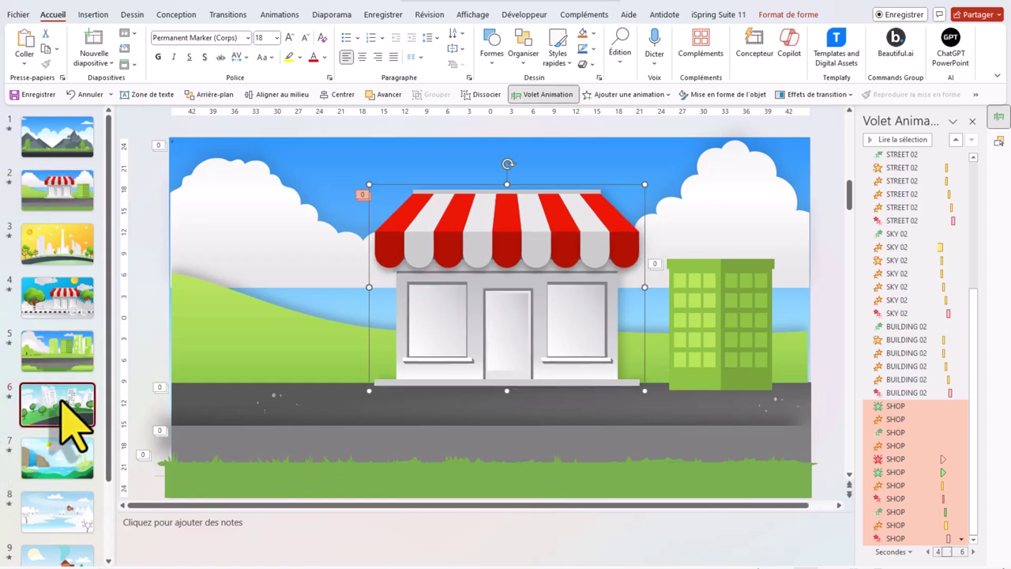
Step: Copy a tree from slide 6 and place it on the left hill of slide 2
left_click(62, 395)
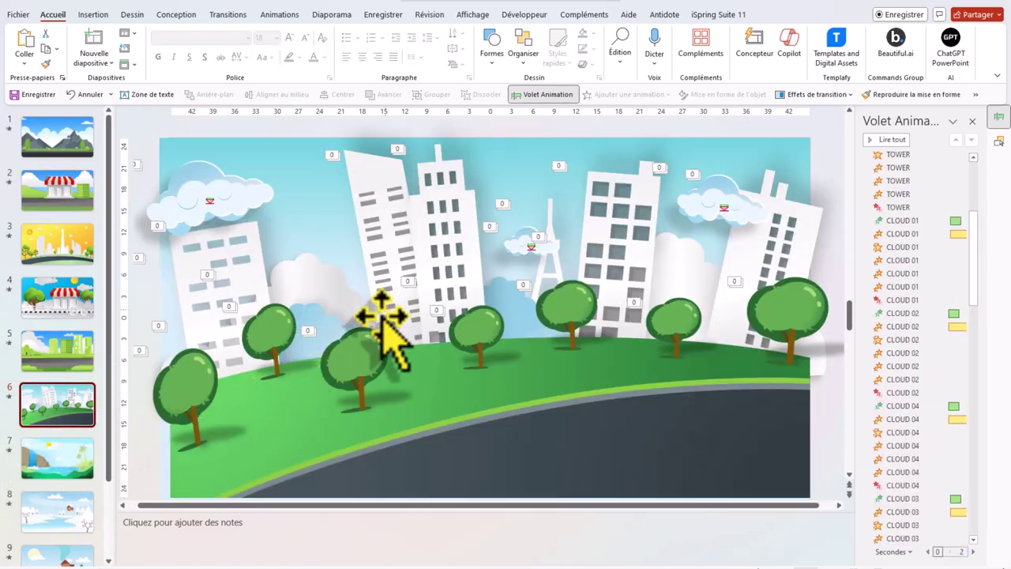
left_click(382, 318)
right_click(369, 352)
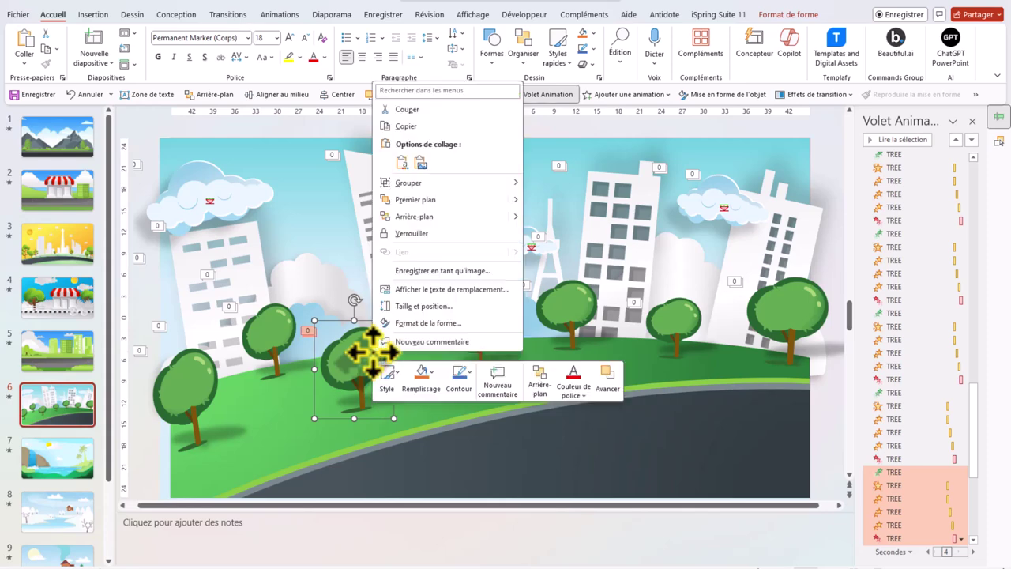
left_click(405, 126)
left_click(57, 189)
key("ctrl+v")
left_click_drag(323, 379, 213, 344)
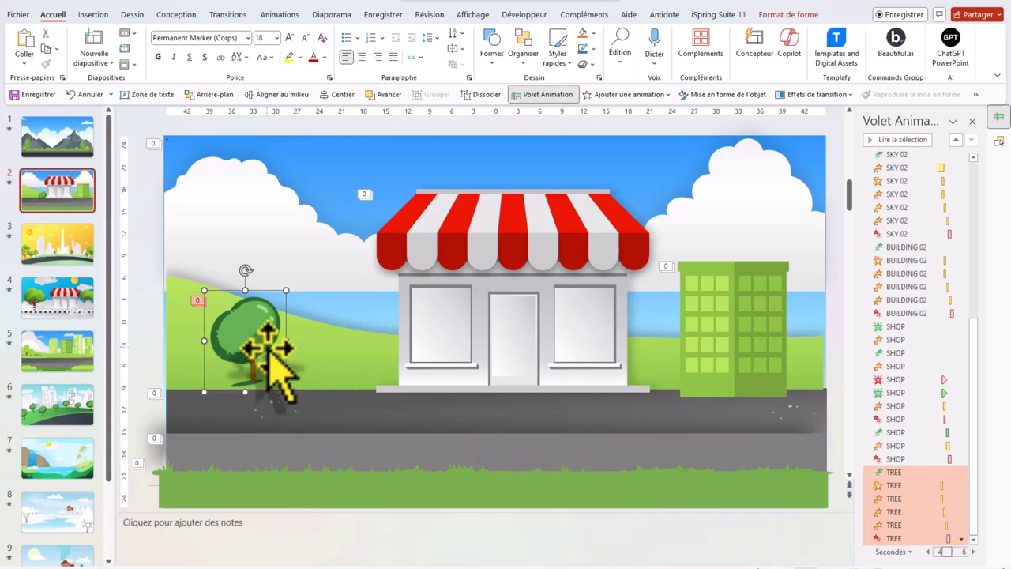
left_click_drag(267, 348, 330, 342)
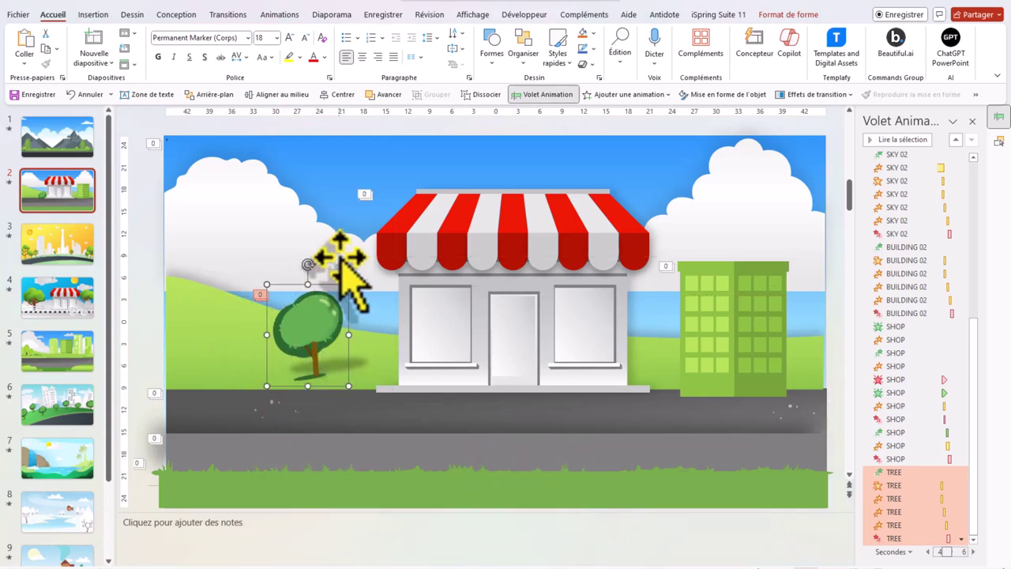
Step: Duplicate the tree twice: one near the left edge, one larger in front on the road
left_click_drag(305, 293, 214, 294)
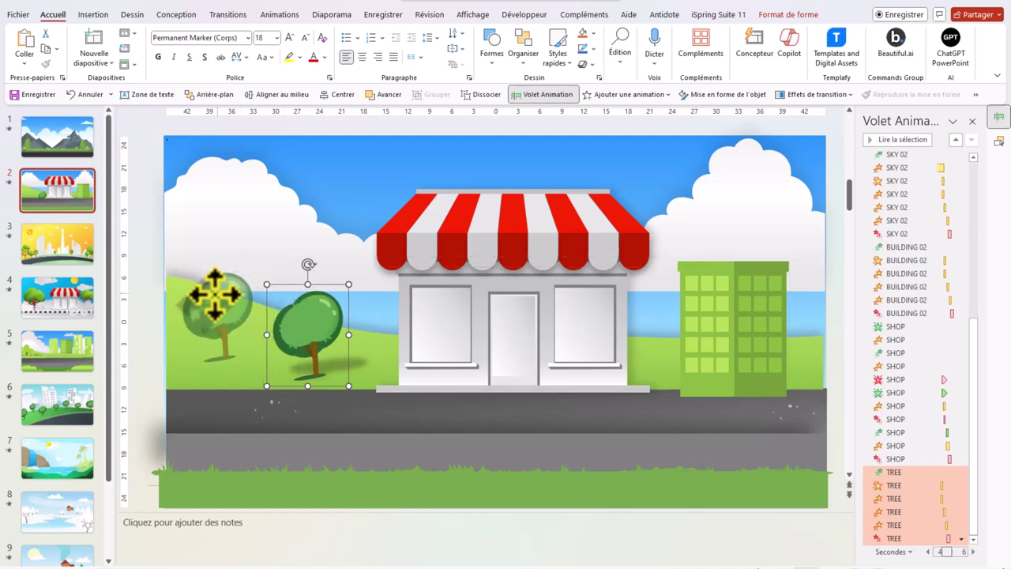
left_click_drag(214, 294, 215, 294)
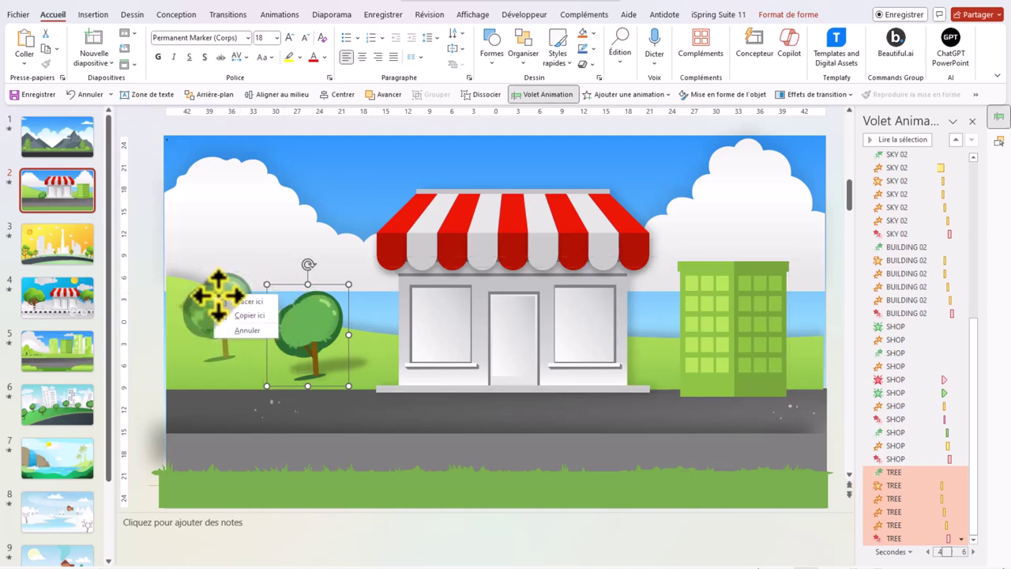
left_click(254, 318)
left_click(318, 320)
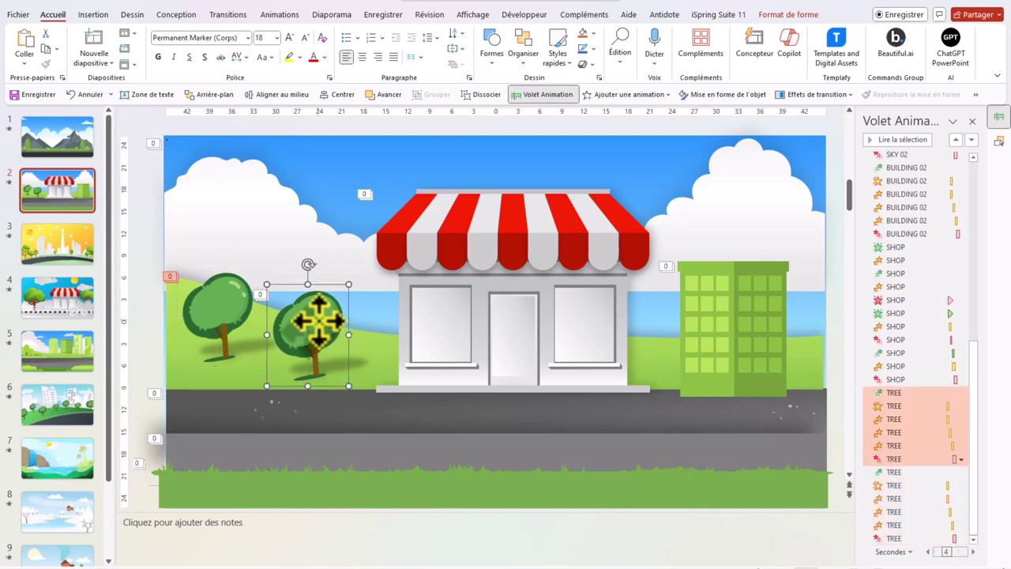
left_click_drag(318, 320, 240, 433)
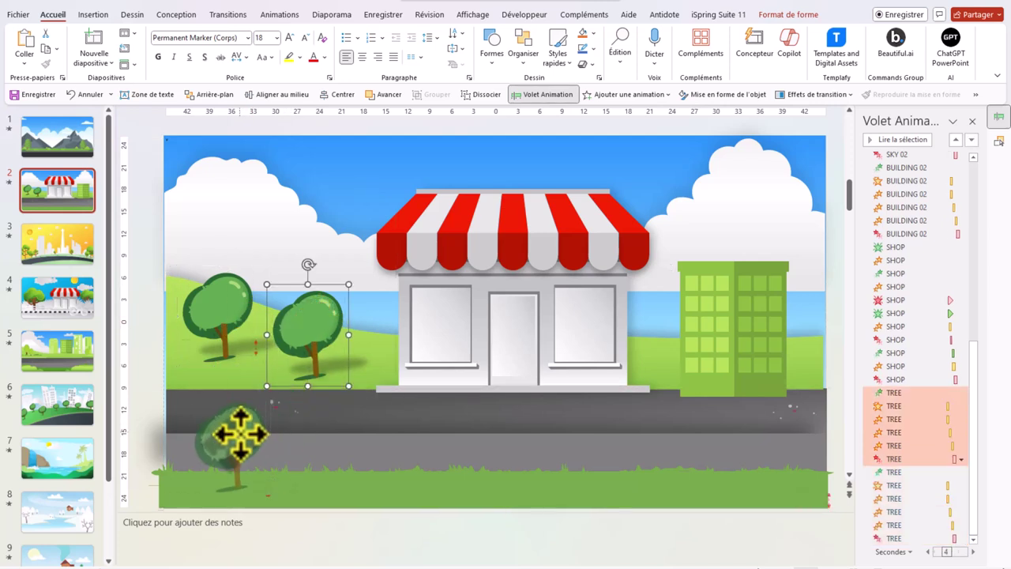
left_click(272, 455)
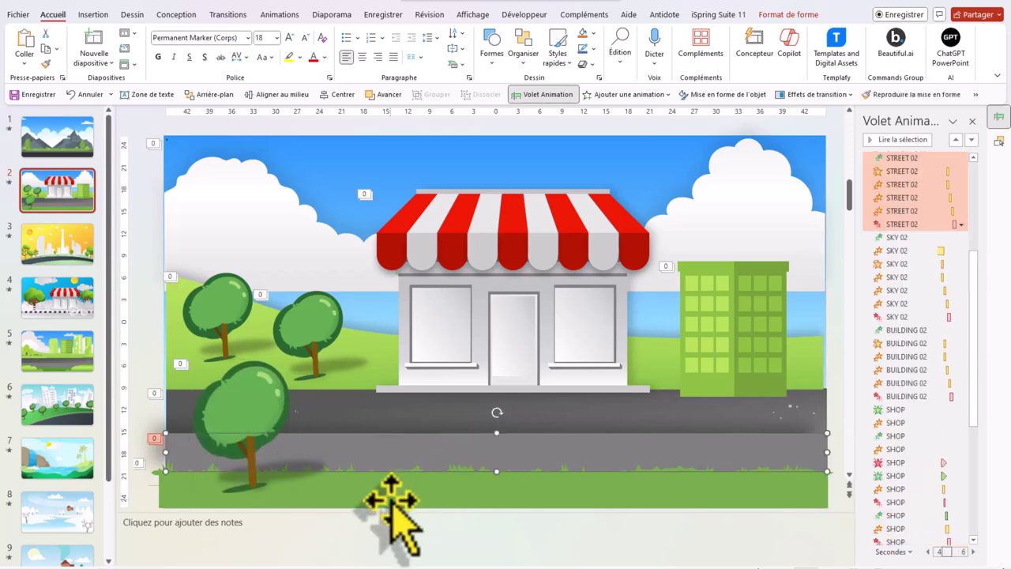
Step: Copy the sun from the yellow city scene on slide 3
left_click(758, 182)
left_click(44, 251)
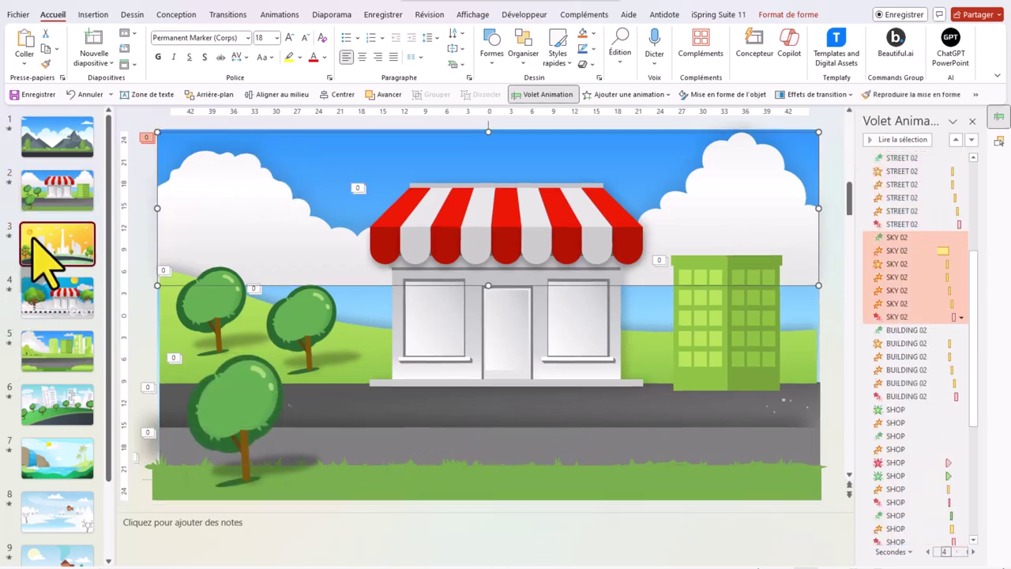
left_click(237, 210)
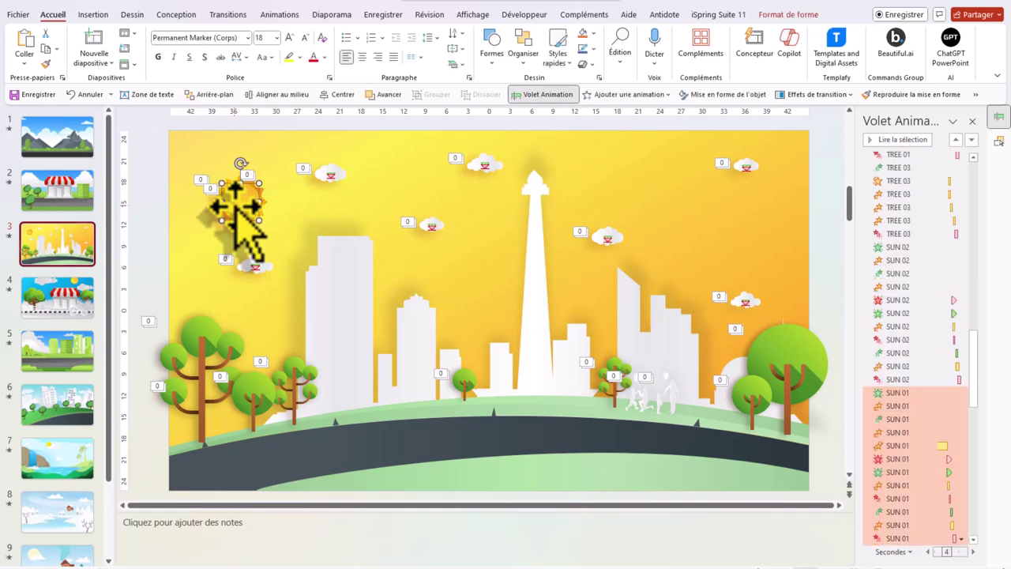
right_click(237, 213)
left_click_drag(237, 213, 262, 213)
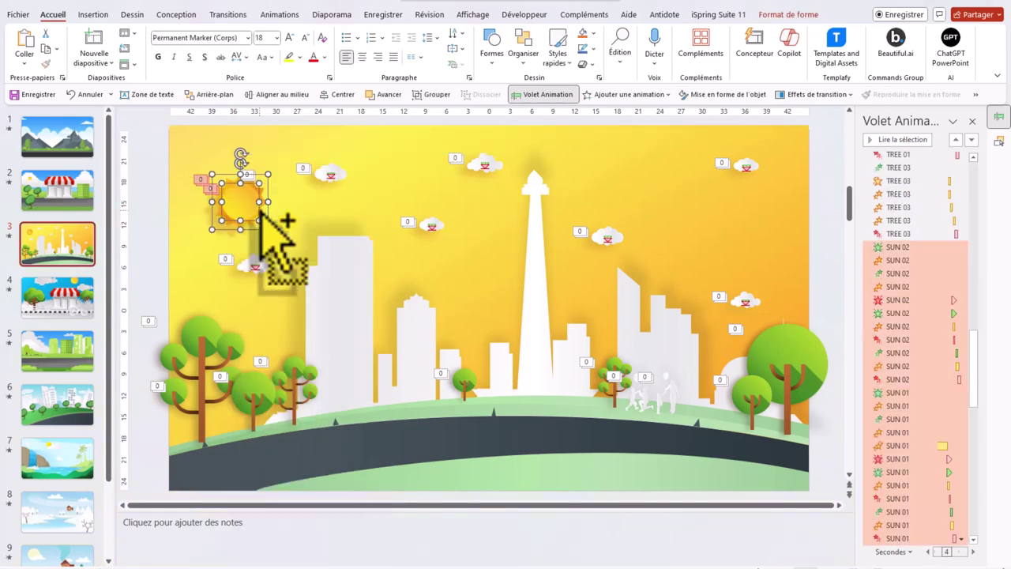
key("Page_Up")
Step: Paste the sun onto slide 2 and place it in the upper left sky
key("ctrl+v")
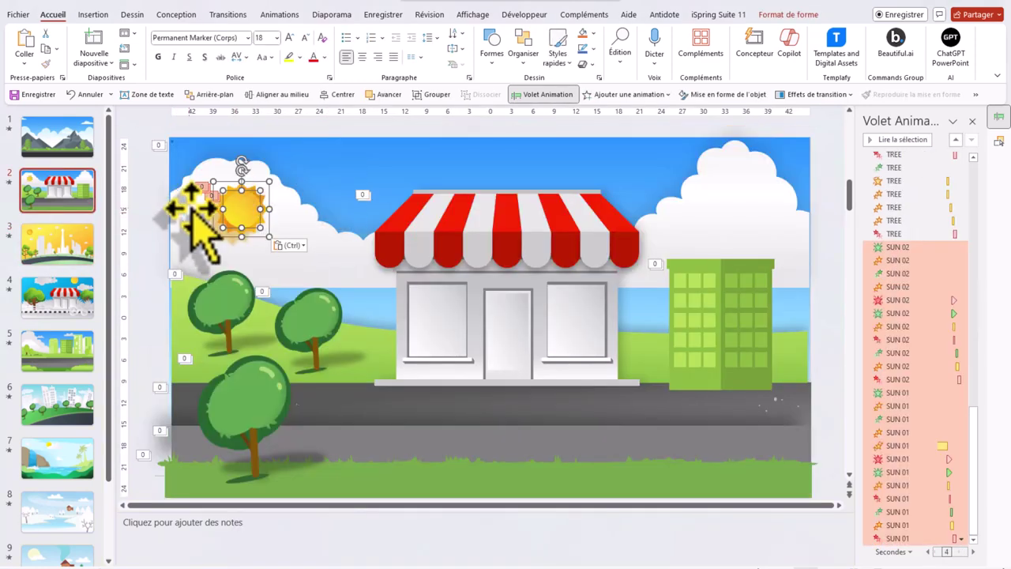
left_click_drag(231, 183, 328, 162)
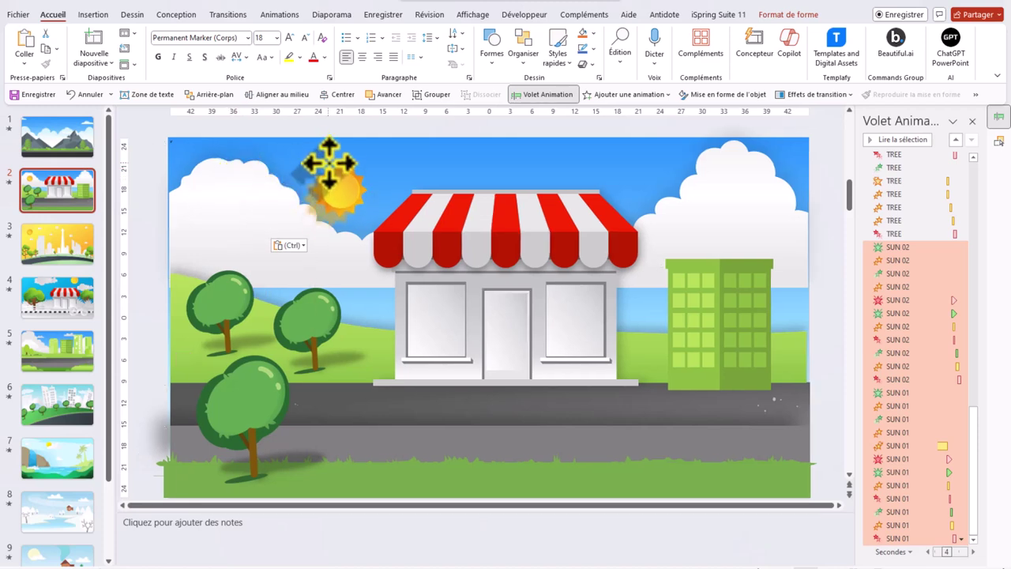
left_click_drag(849, 194, 851, 126)
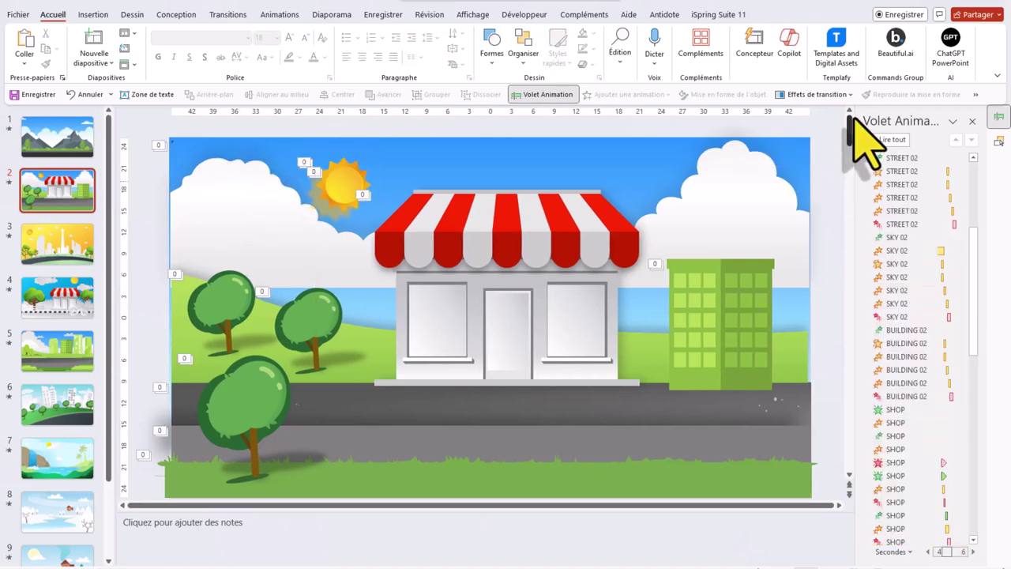
scroll(564, 384, "up", 5)
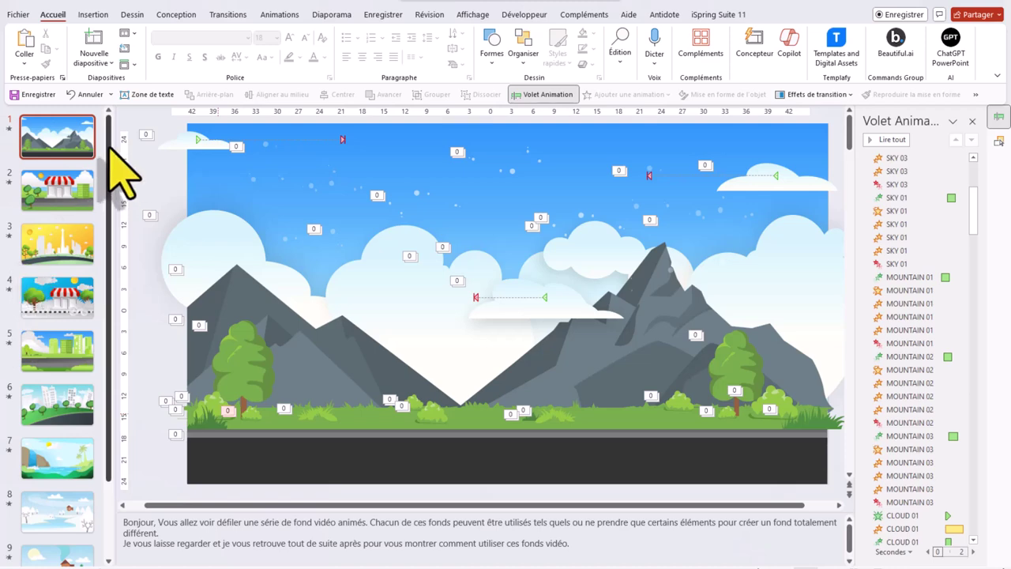
scroll(153, 169, "down", 3)
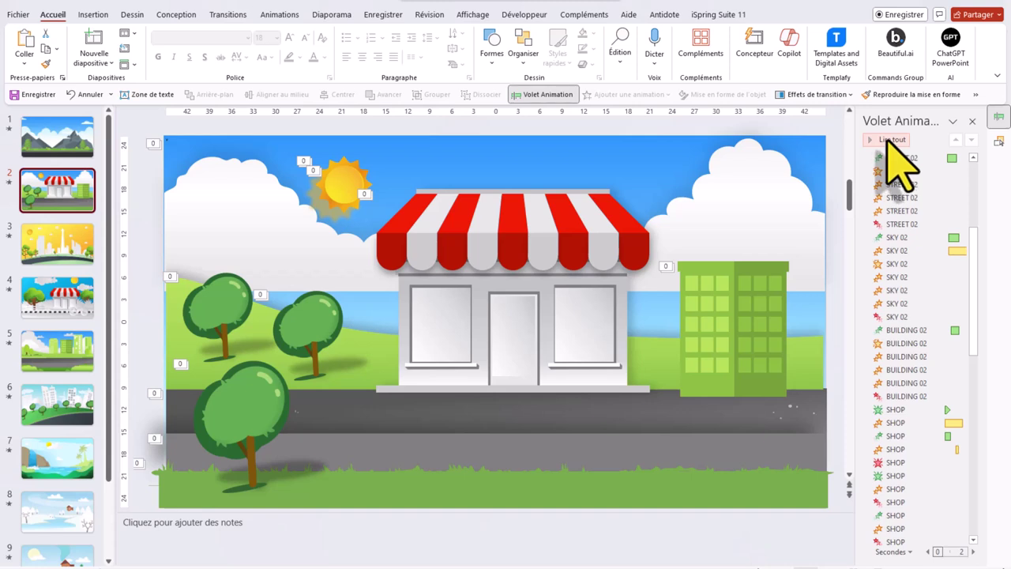
scroll(901, 181, "up", 4)
left_click(896, 211)
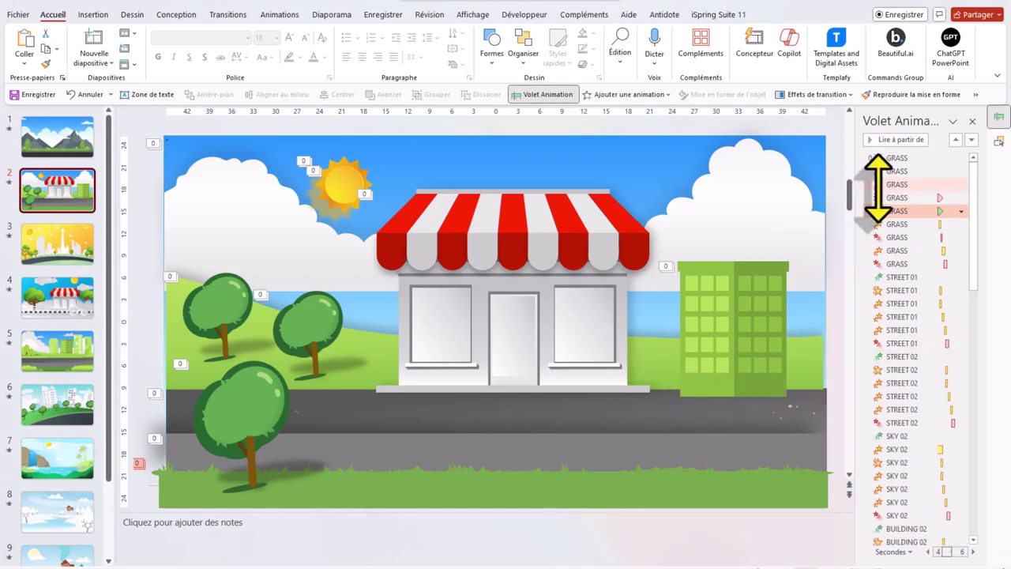
left_click_drag(877, 188, 922, 213)
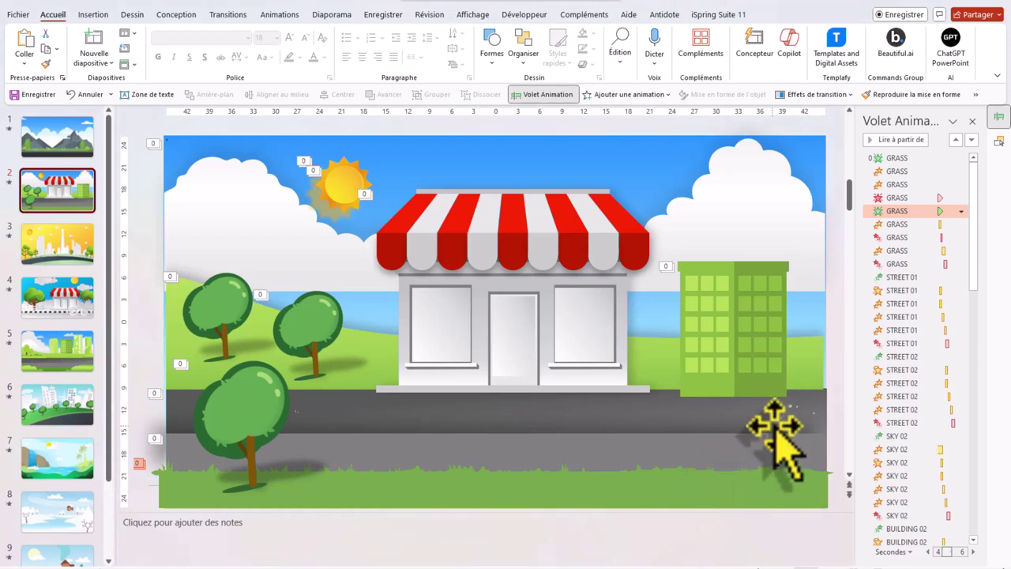
right_click(949, 290)
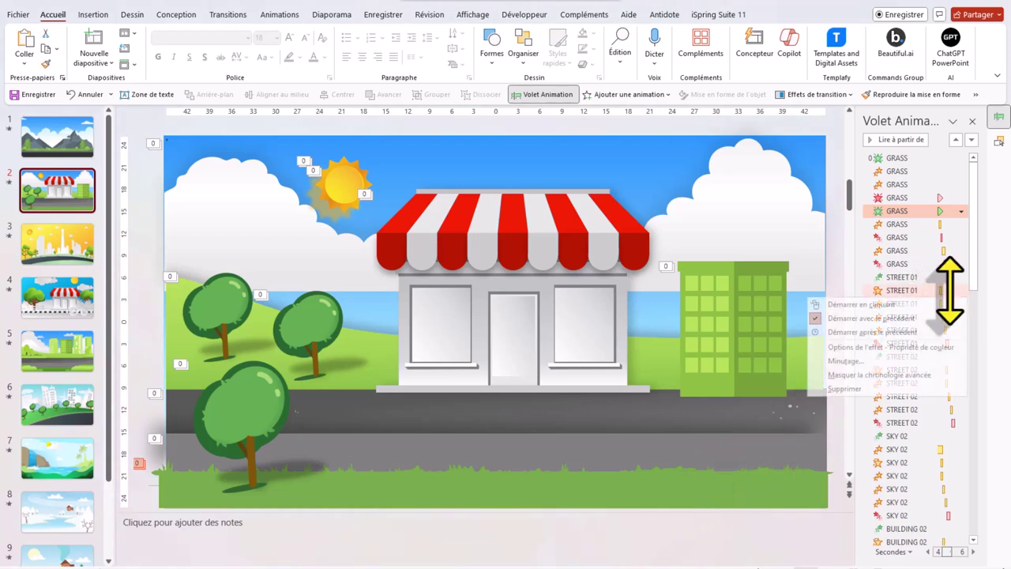
left_click(882, 347)
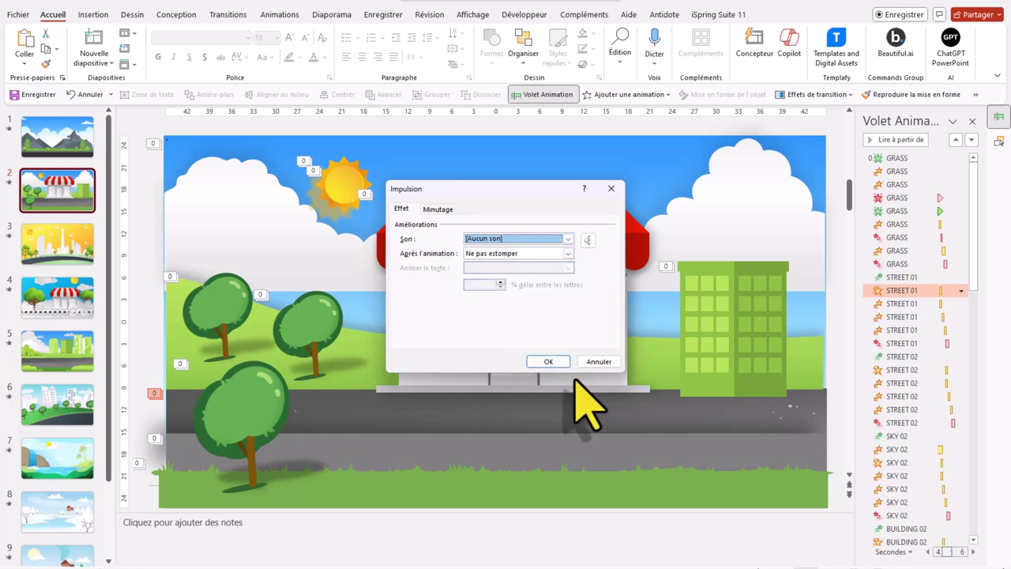
left_click(598, 361)
left_click(541, 544)
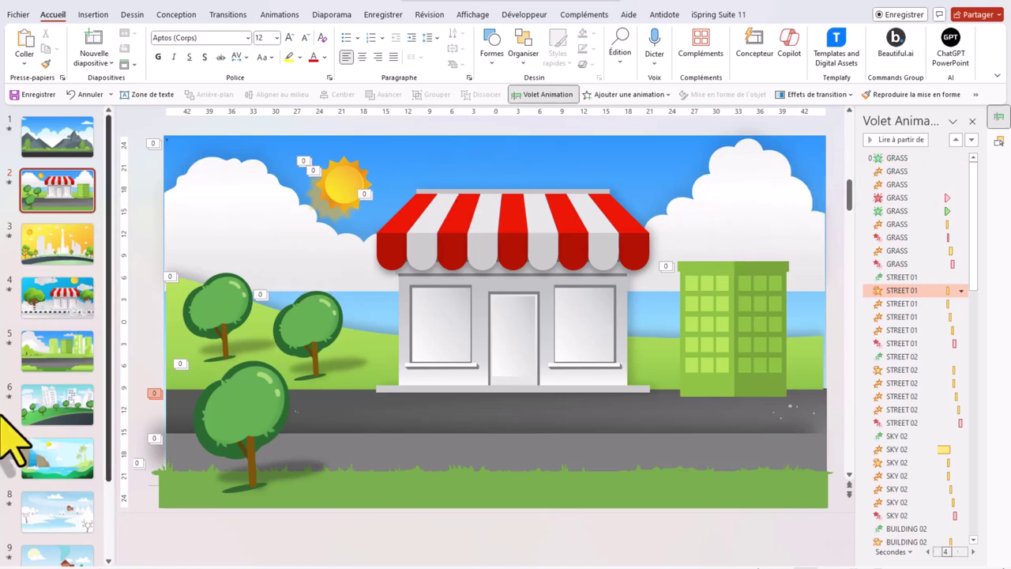
left_click(35, 533)
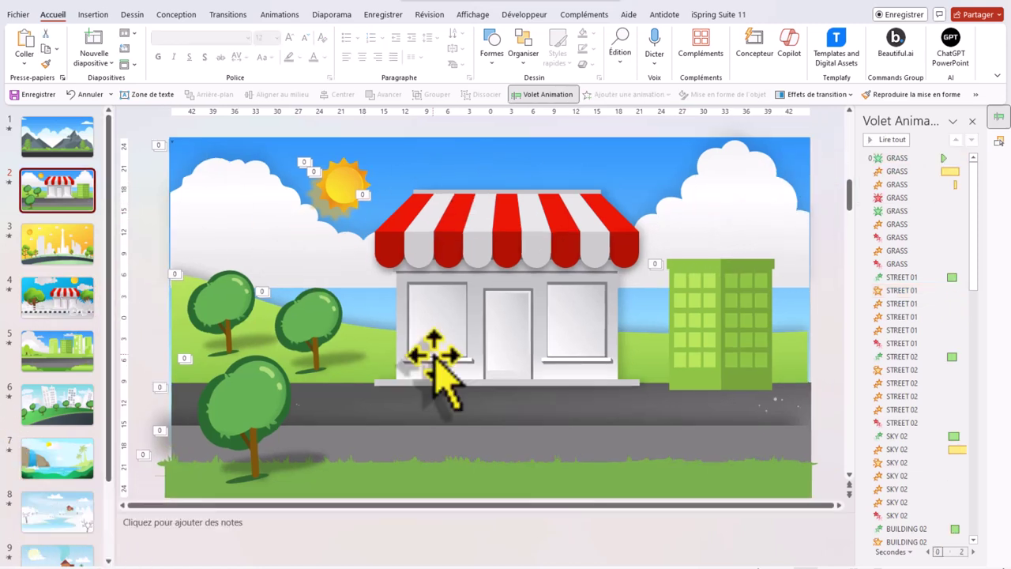
Step: Insert the blue convertible from the online Véhicules 3D models onto slide 2
left_click(94, 14)
left_click(246, 43)
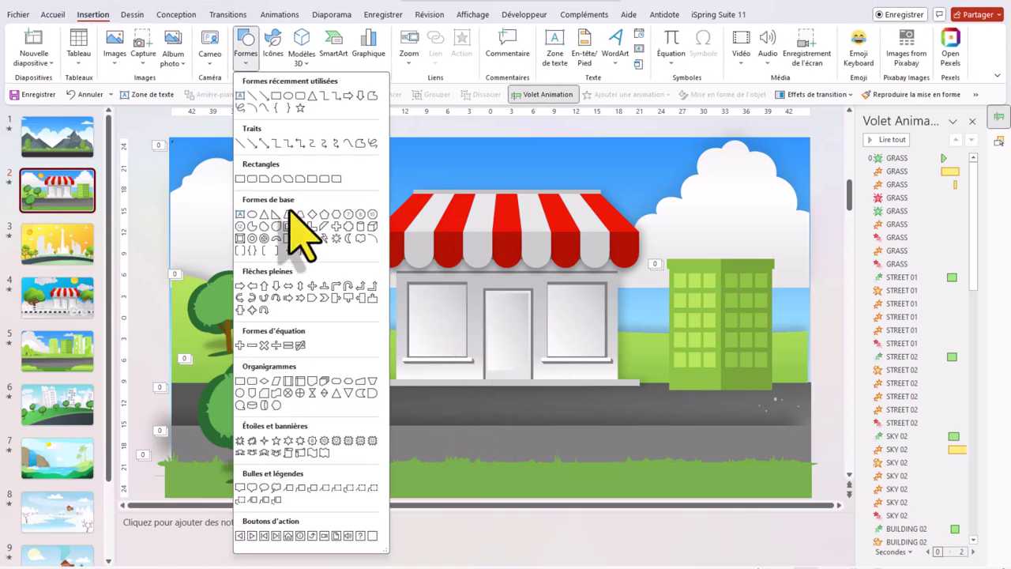
left_click(300, 46)
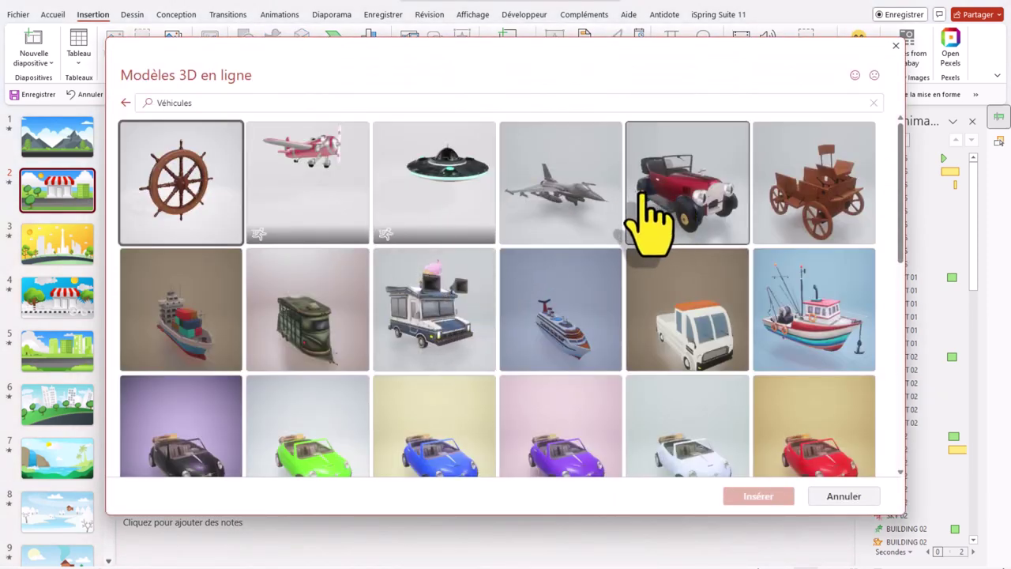
scroll(687, 215, "down", 3)
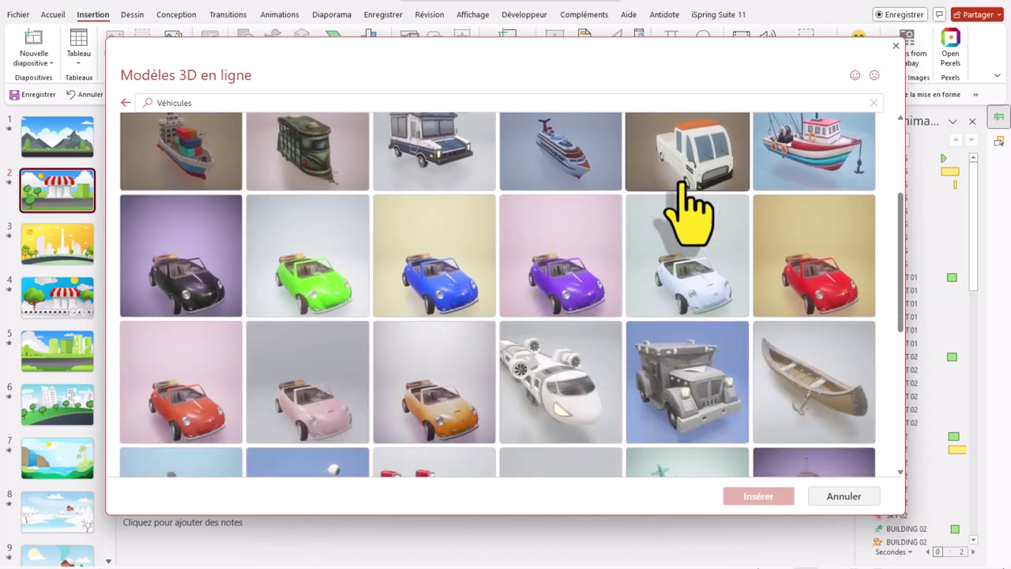
scroll(681, 186, "down", 1)
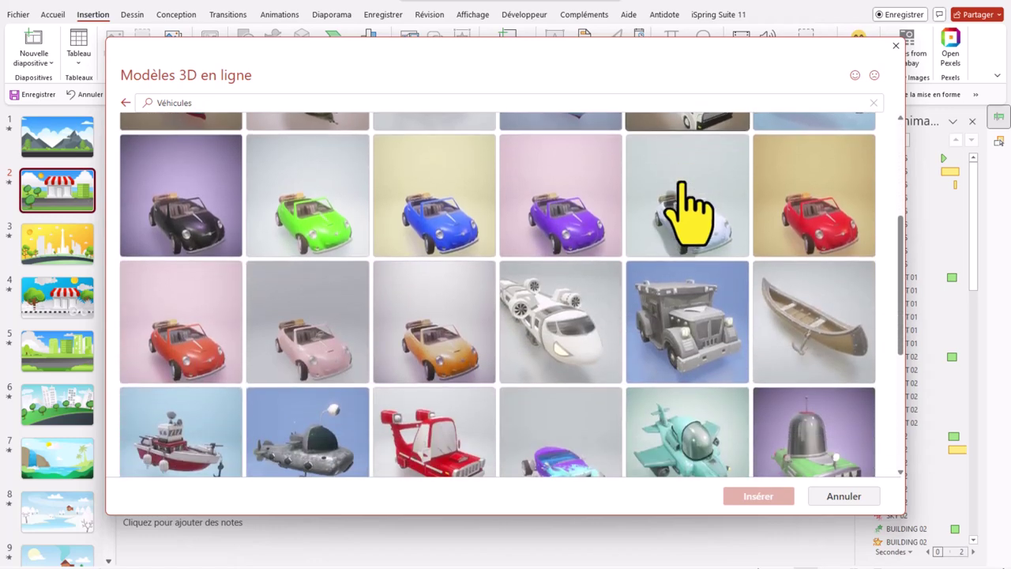
left_click(444, 227)
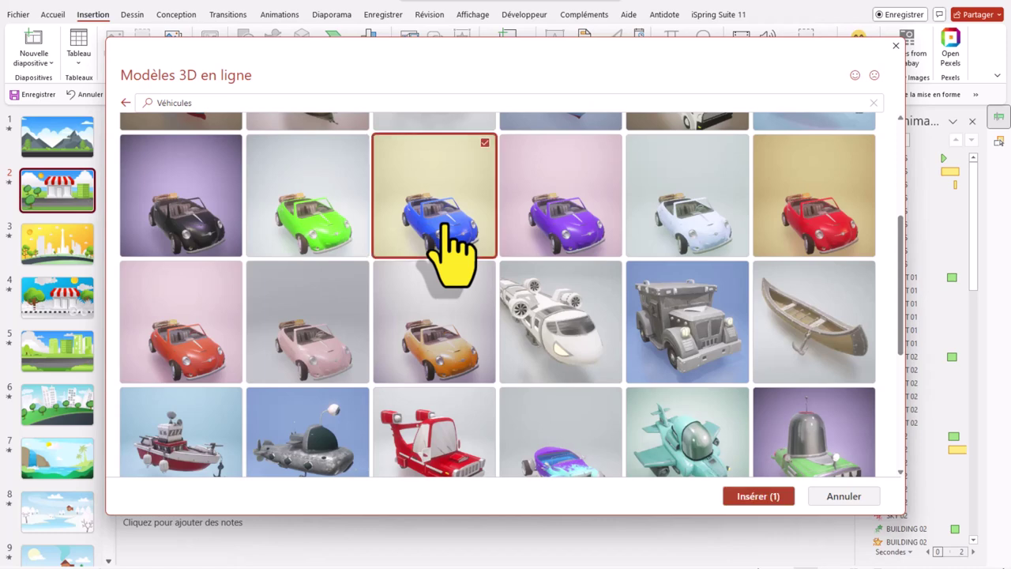
left_click(749, 498)
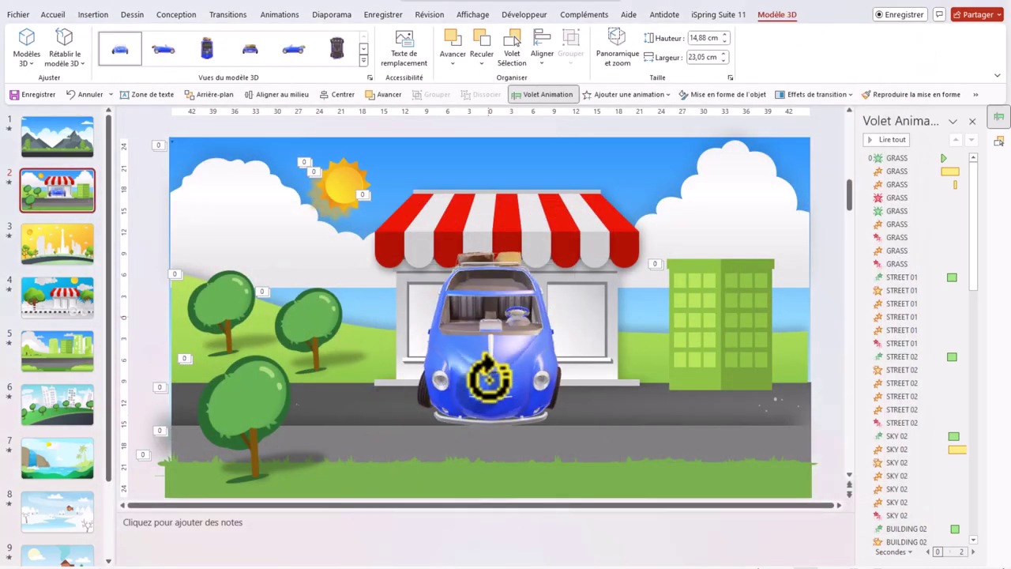
Step: Rotate the car to a side profile and park it off the slide's left edge
mouse_move(488, 313)
left_mouse_down()
mouse_move(521, 355)
mouse_move(501, 415)
left_mouse_up()
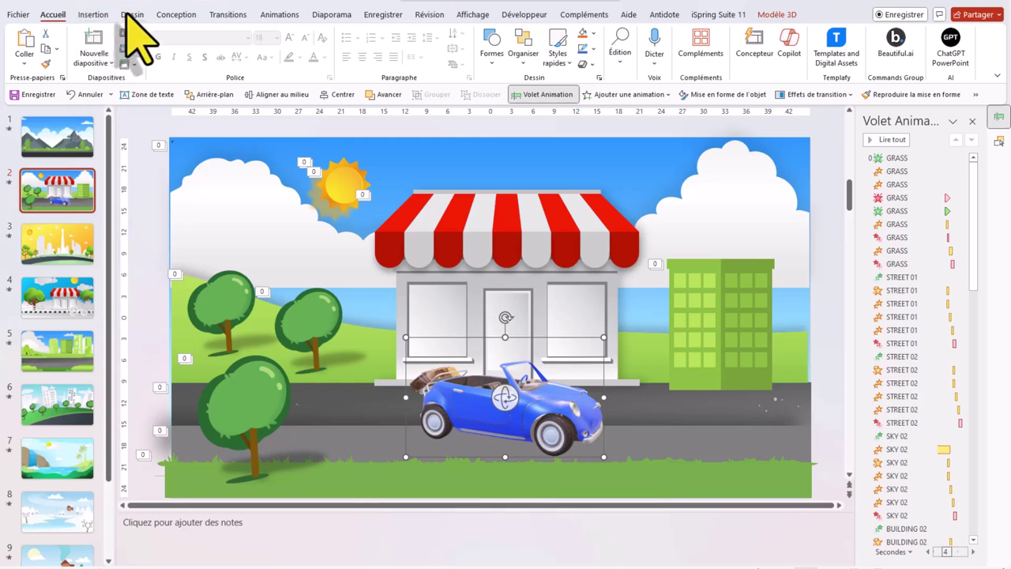
left_click(628, 95)
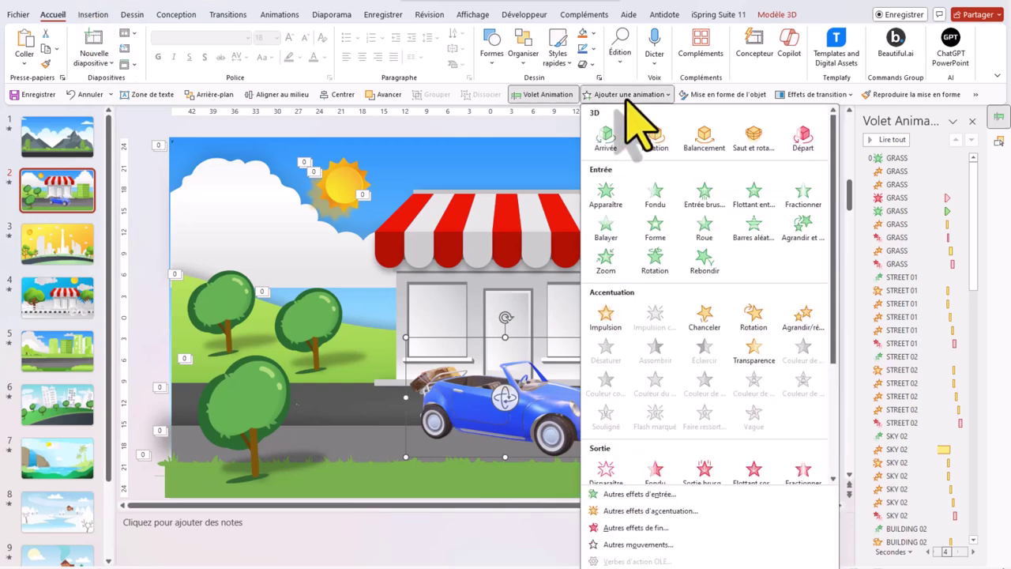
key("Escape")
scroll(474, 384, "down", 2)
left_click_drag(474, 384, 88, 366)
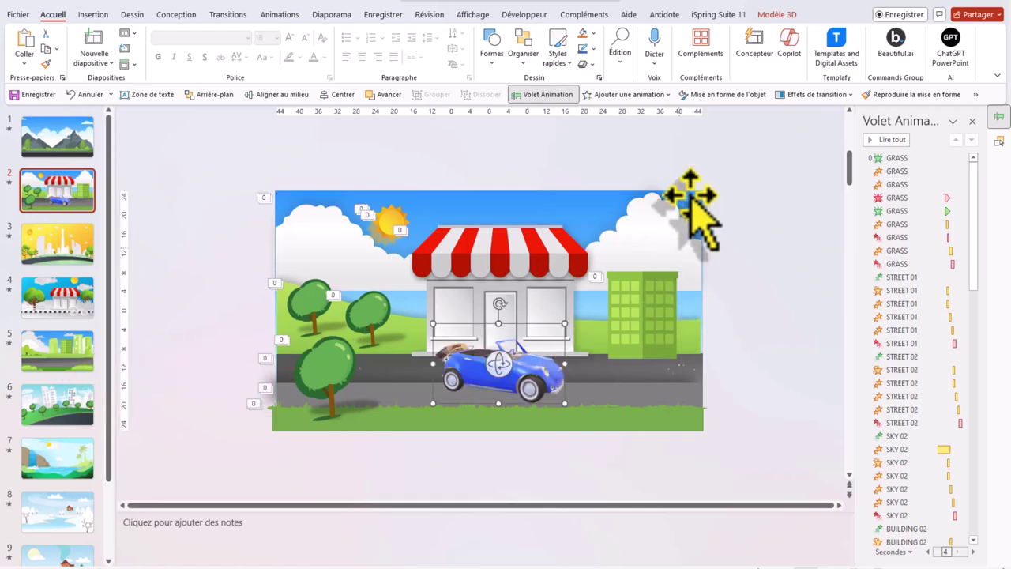
Step: Add a Lines motion path to the car ending past the slide's right edge
left_click(628, 94)
left_click(614, 418)
mouse_move(203, 415)
left_mouse_down()
mouse_move(773, 406)
mouse_move(794, 357)
left_mouse_up()
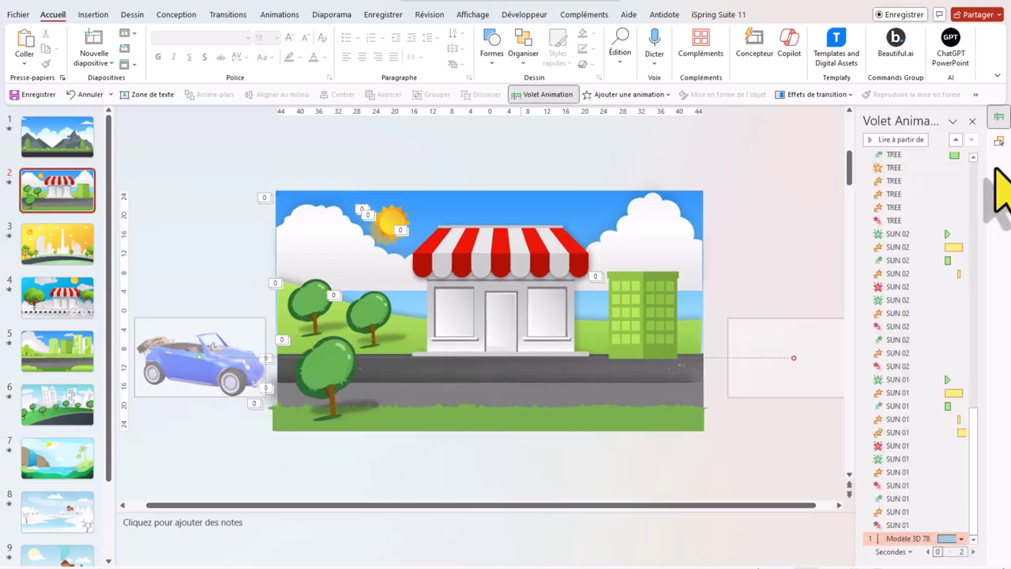
Step: Set the car path to no smooth start/end, After Previous, 3 seconds, then preview it
left_click(961, 539)
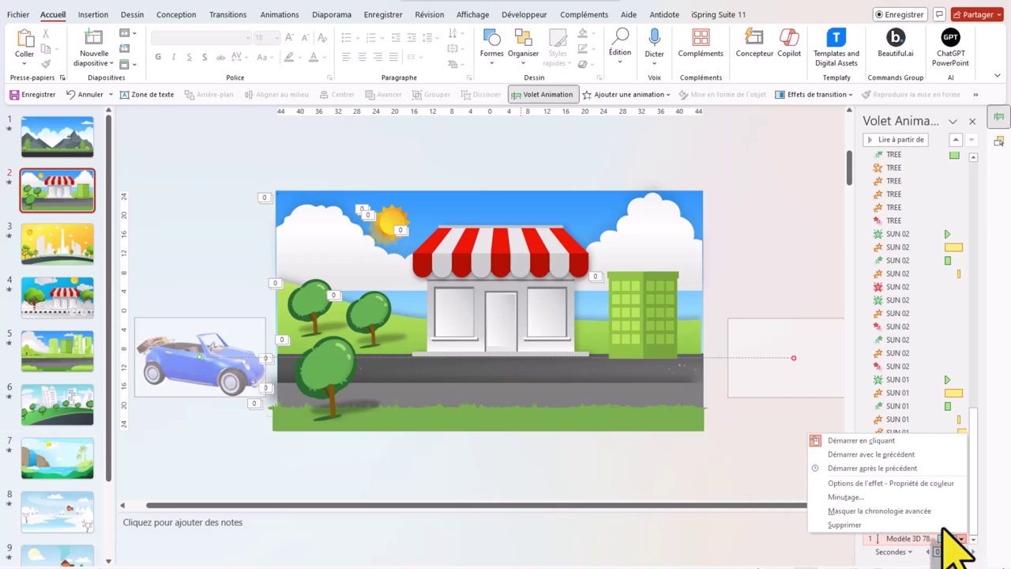
left_click(869, 483)
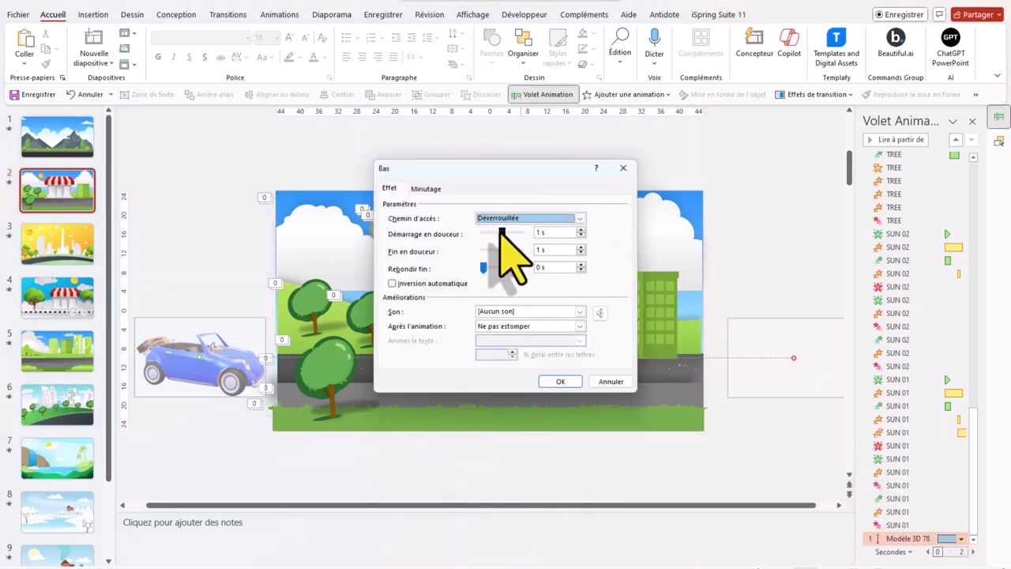
mouse_move(501, 232)
left_mouse_down()
mouse_move(483, 234)
mouse_move(483, 252)
left_mouse_up()
left_click(426, 188)
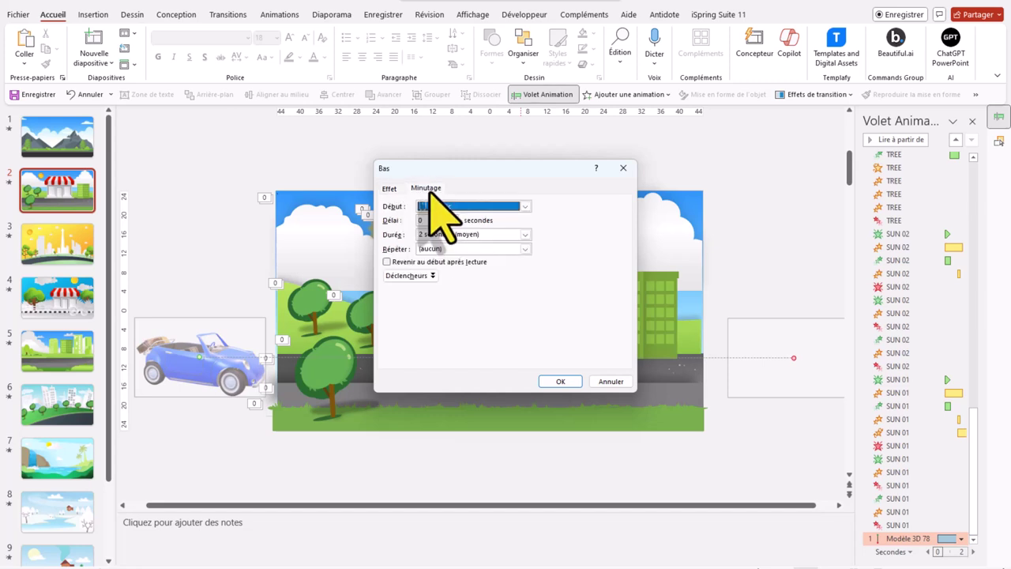
left_click(505, 207)
left_click(469, 242)
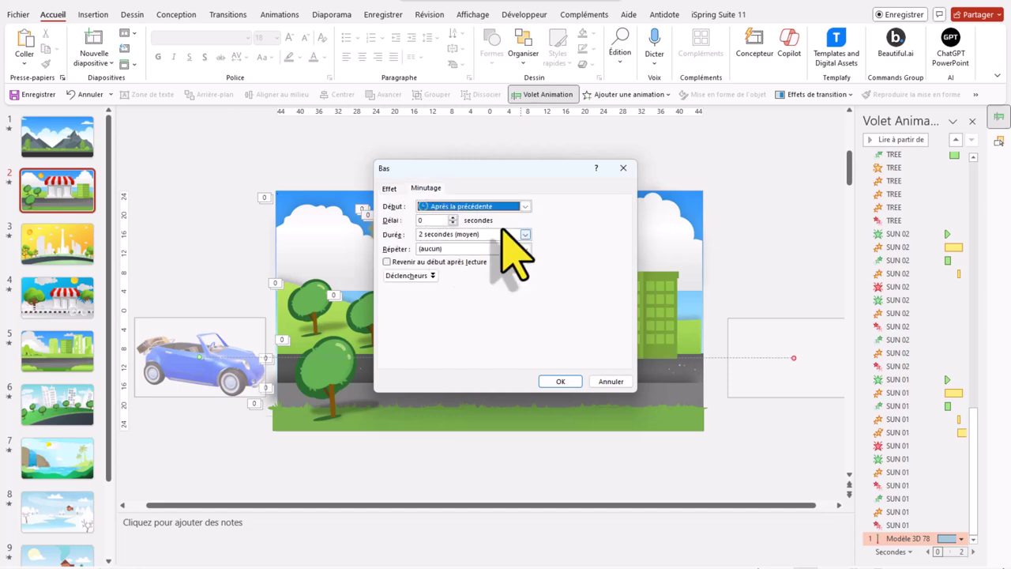
left_click(524, 235)
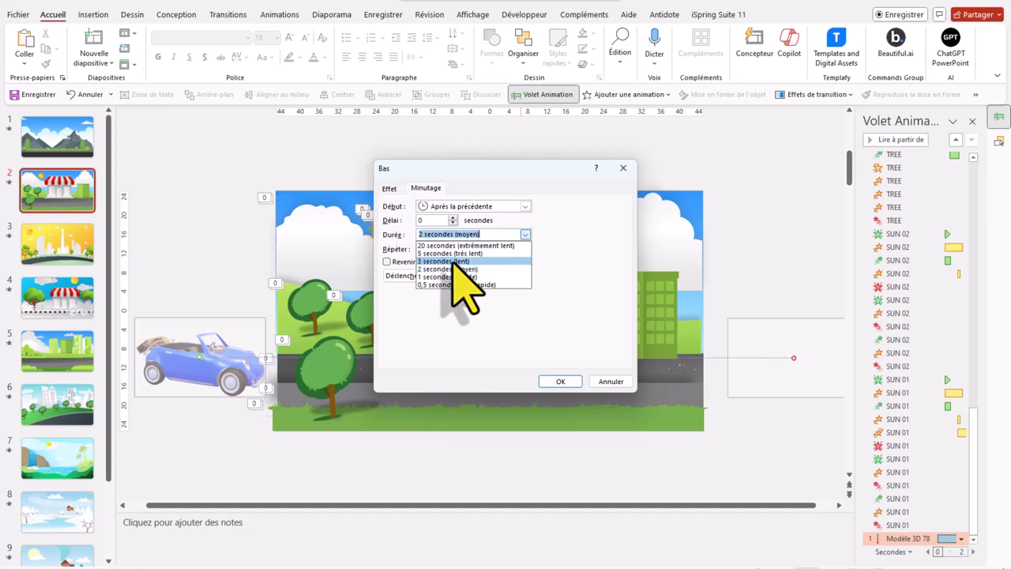
left_click(461, 260)
key("Return")
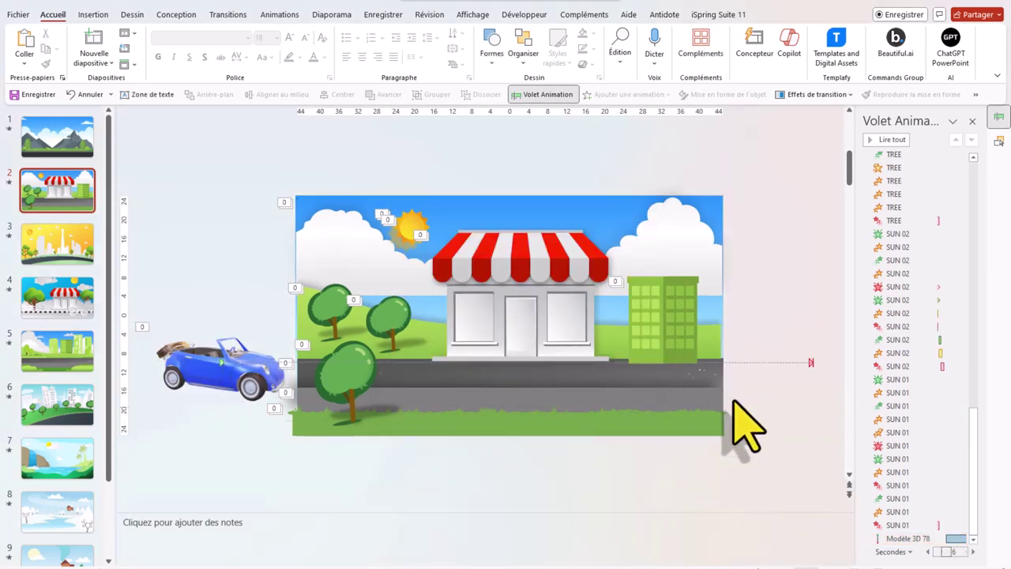
left_click(903, 141)
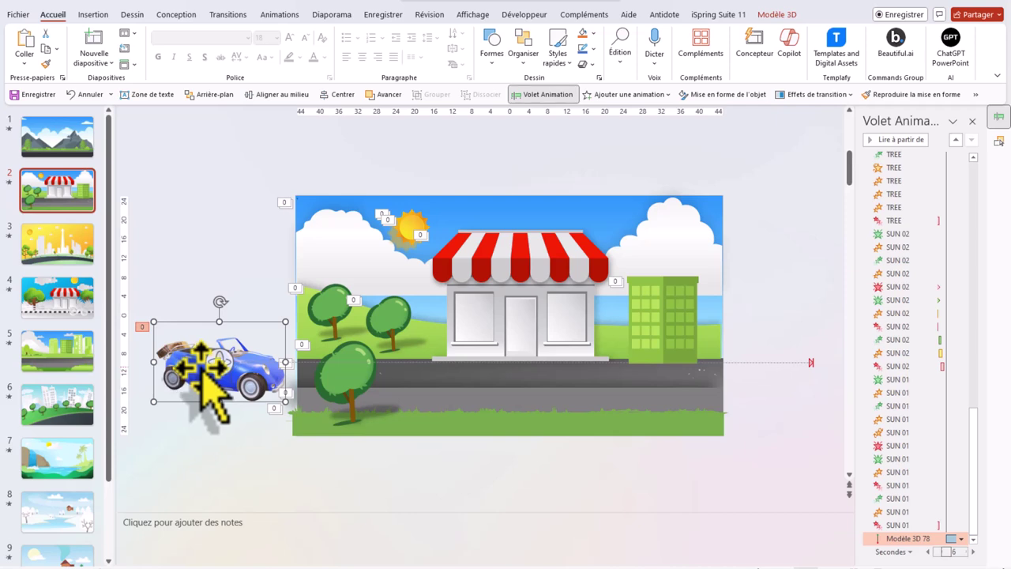
key("Escape")
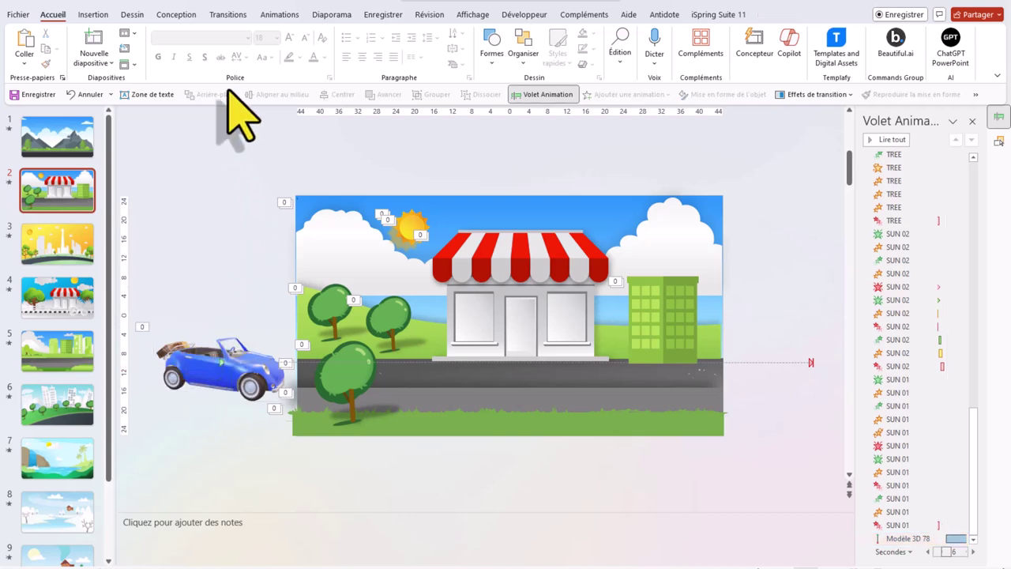